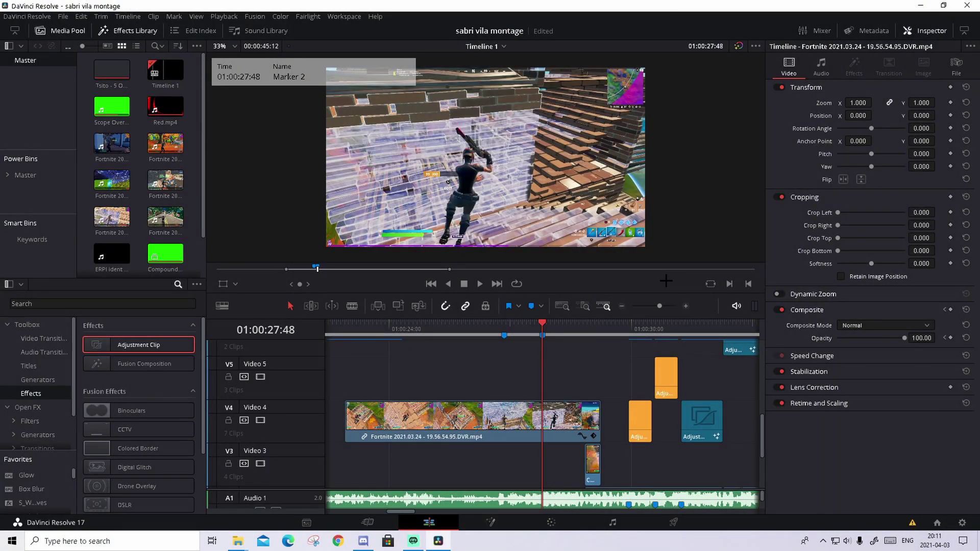
Find the kill-shot frame at 01:00:28:44 in the gameplay clip on Video 4 and add a clip marker there
scroll(577, 482, down, 2)
click(568, 467)
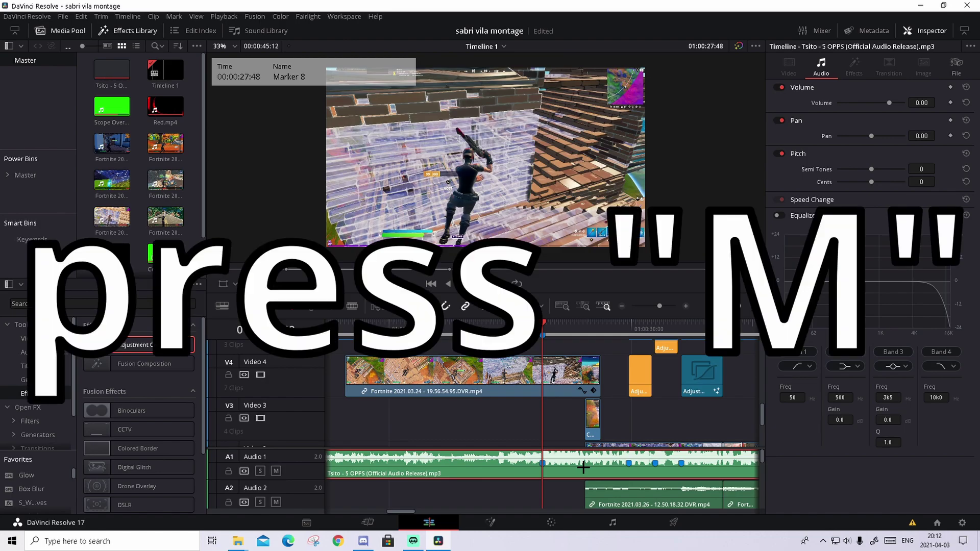
ctrl+click(569, 371)
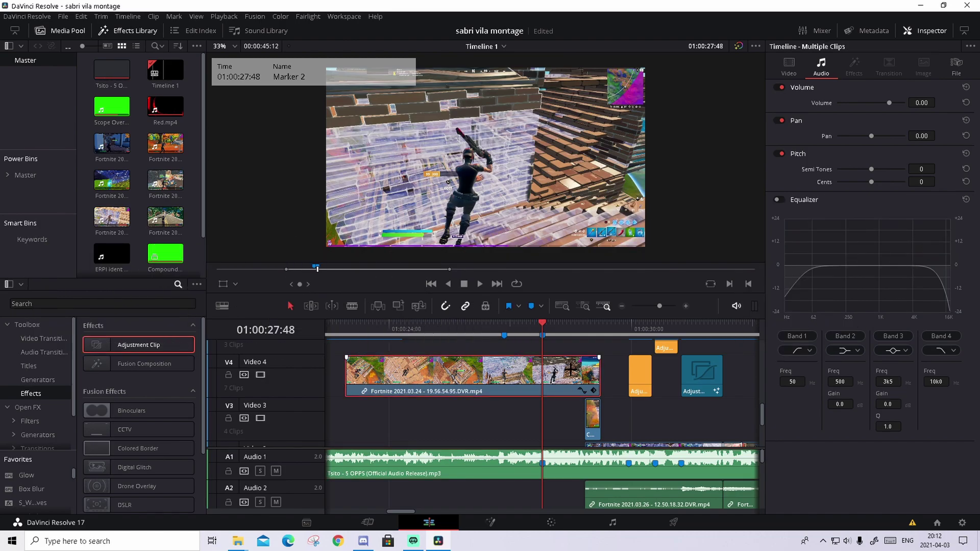
key(space)
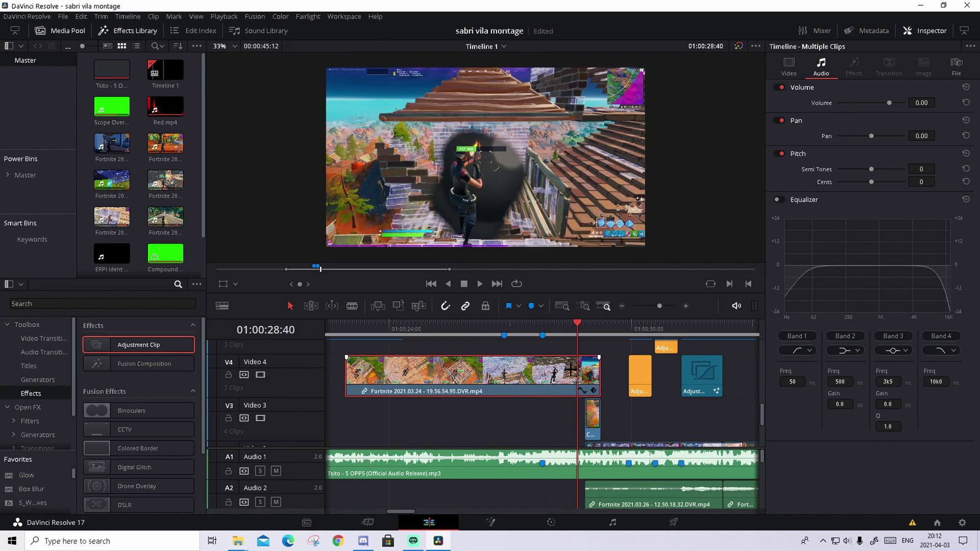
key(Right)
key(Right)
key(Right)
key(Right)
key(Right)
key(Right)
key(Right)
key(Right)
key(Right)
key(Right)
key(Right)
key(Left)
key(Left)
key(Left)
key(Left)
key(Left)
key(Left)
key(Left)
key(Left)
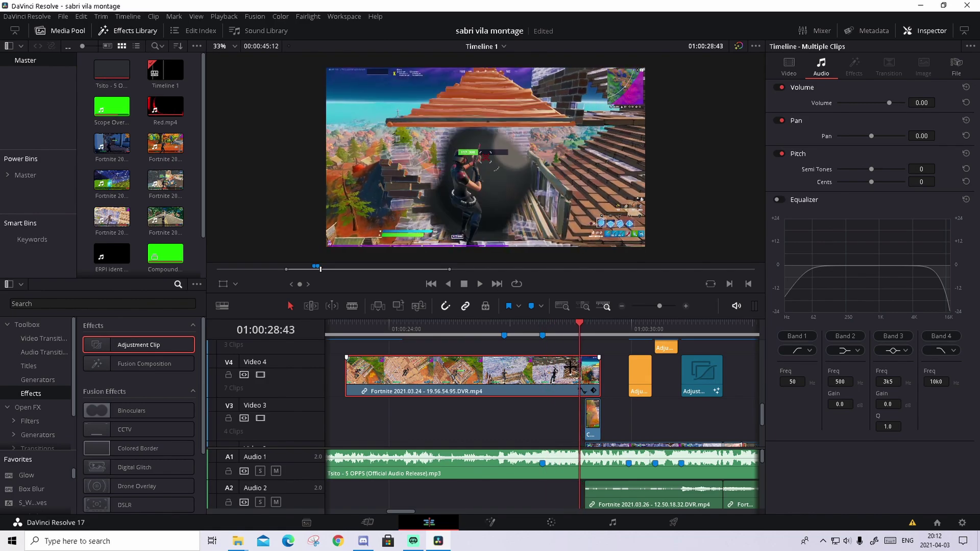
key(Right)
scroll(498, 213, up, 5)
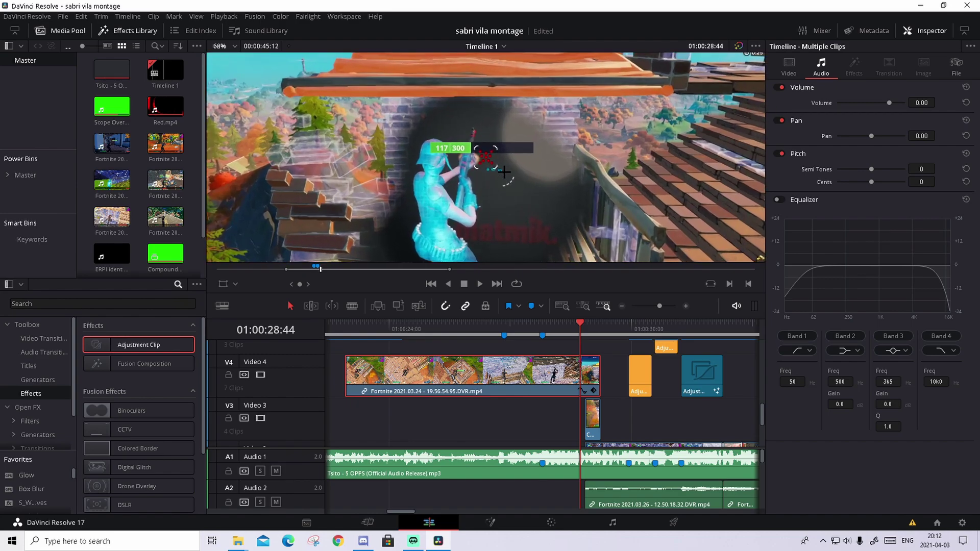
scroll(487, 183, down, 3)
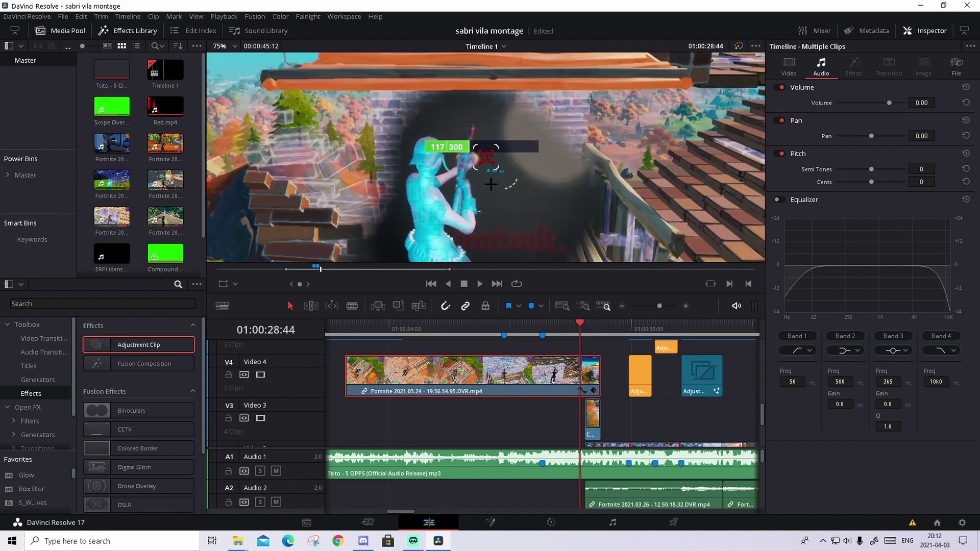
scroll(487, 183, down, 1)
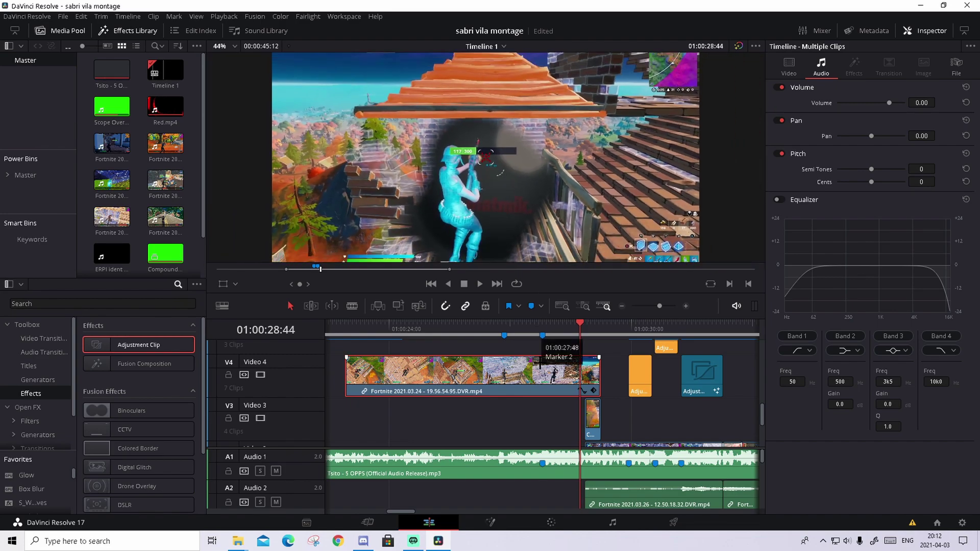
key(m)
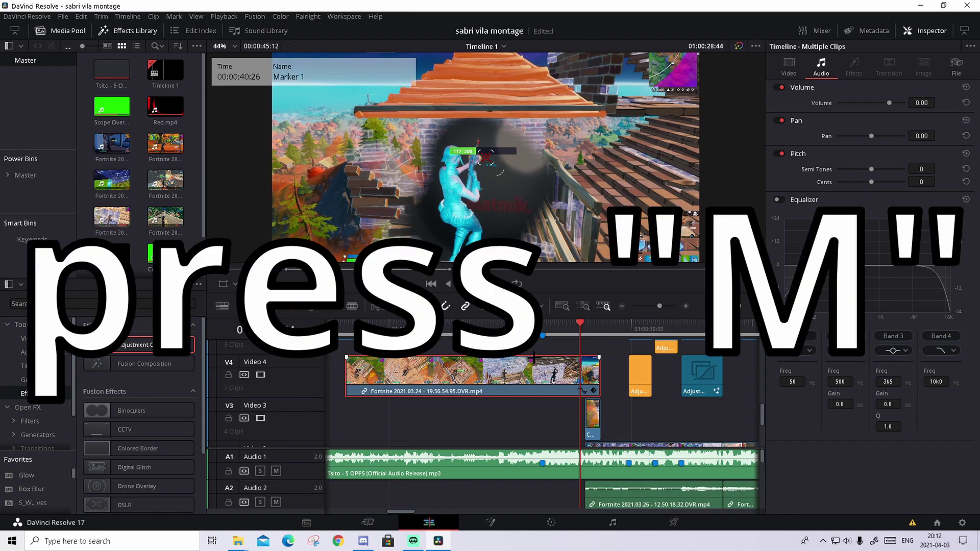
Shift the gameplay clip earlier on Video 4 so its marker lines up with the music's beat marker at 01:00:27:48
click(659, 306)
drag(660, 306, 659, 306)
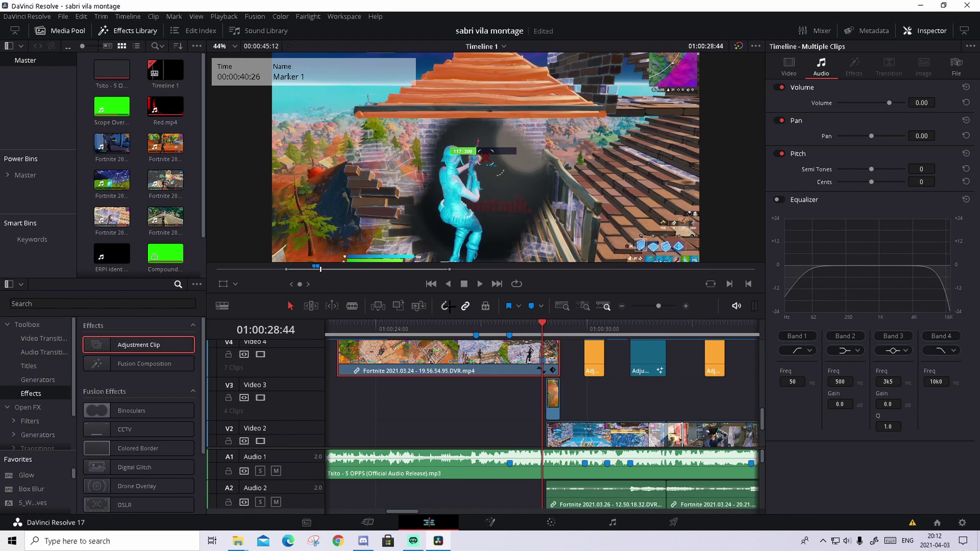
drag(659, 306, 657, 306)
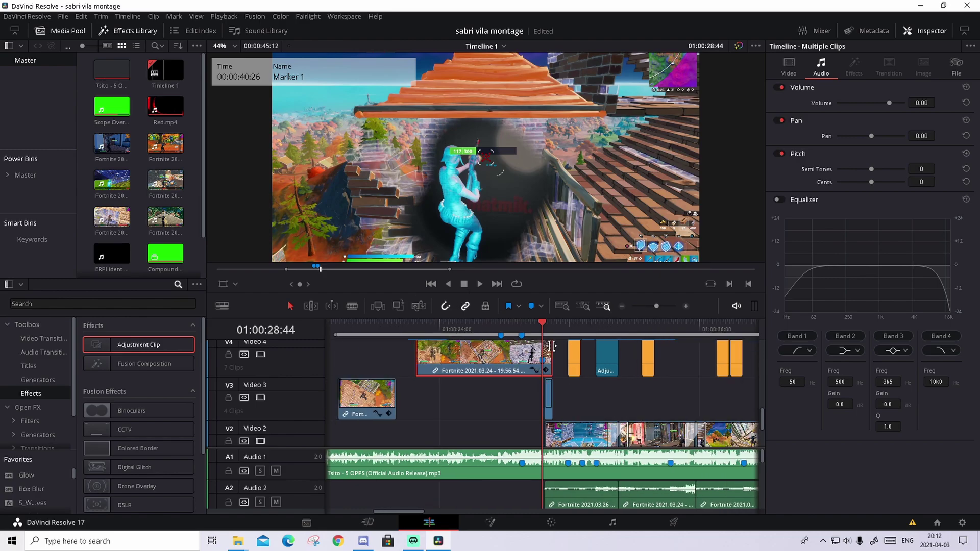
drag(524, 355, 505, 352)
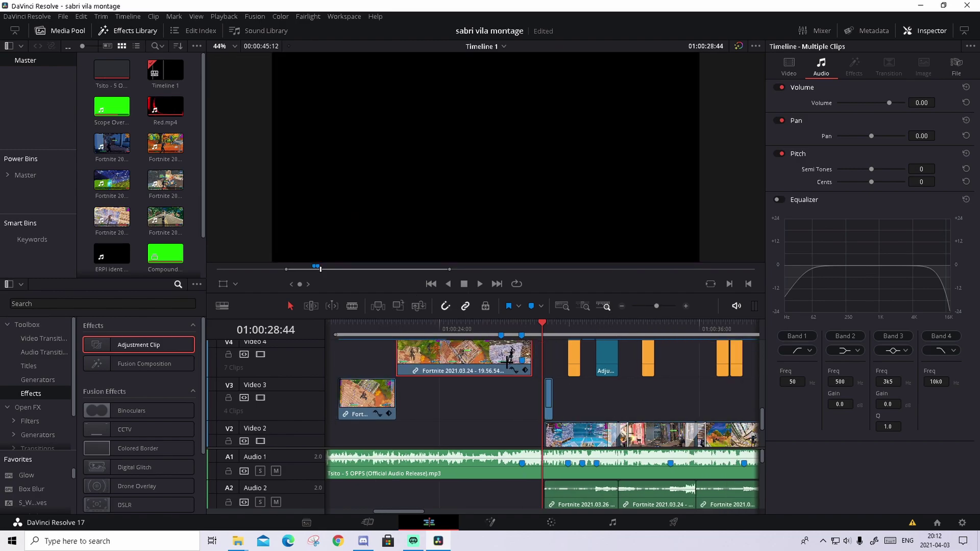
key(shift+Up)
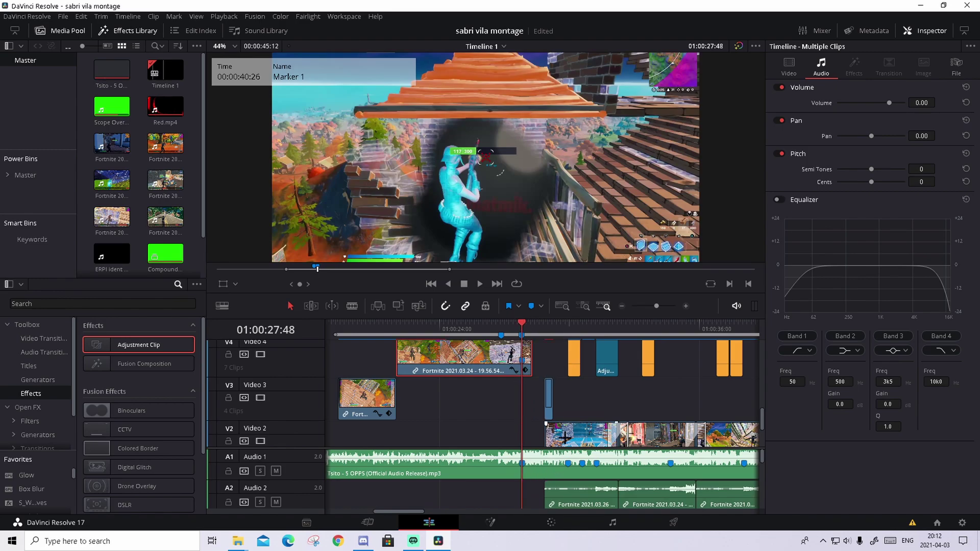
Show the retime controls on the Video 4 gameplay clip and add a speed point just after the beat marker, at 01:00:27:51
scroll(552, 371, up, 3)
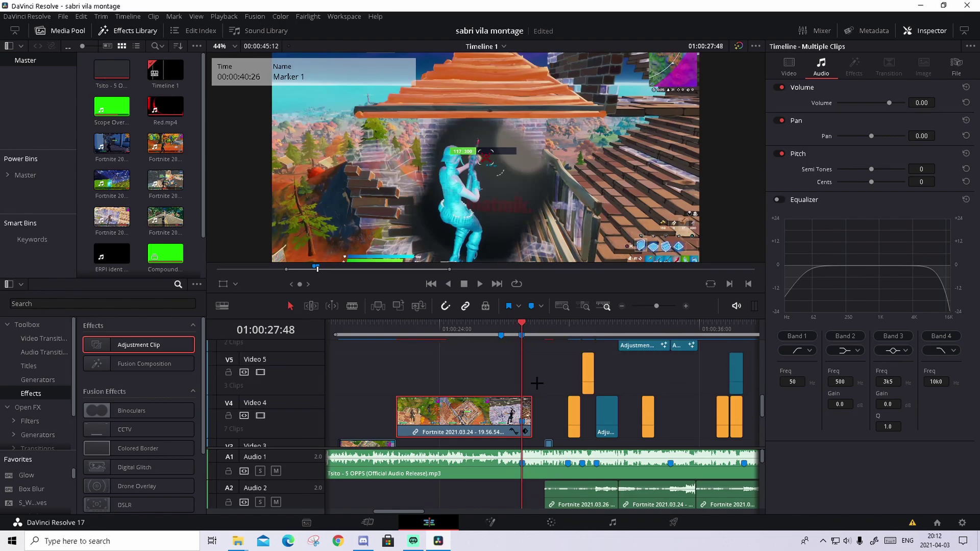
click(685, 306)
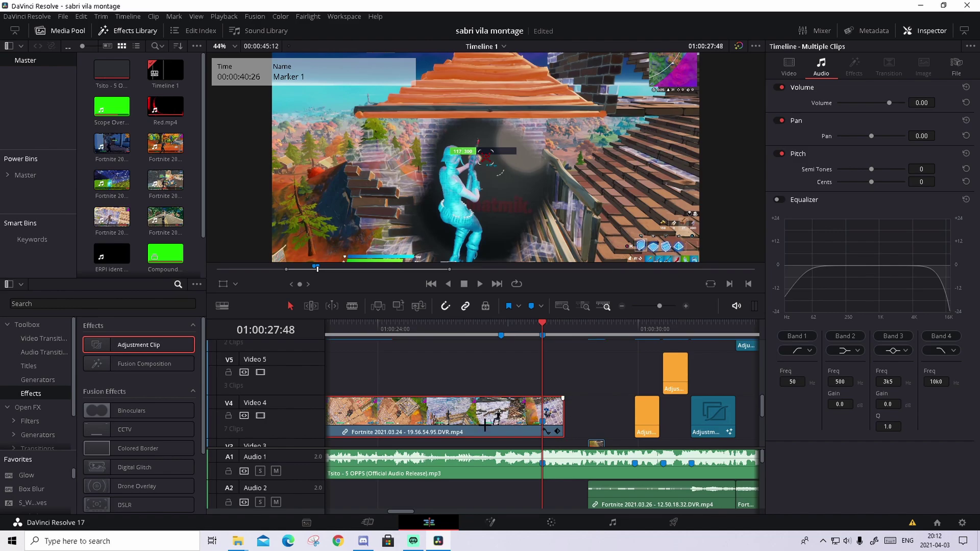
key(ctrl+r)
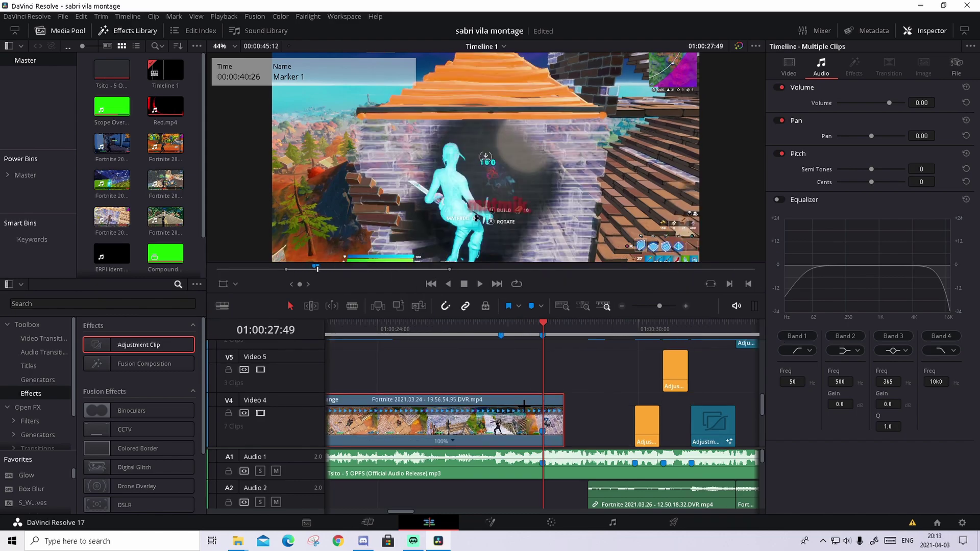
click(448, 438)
click(467, 440)
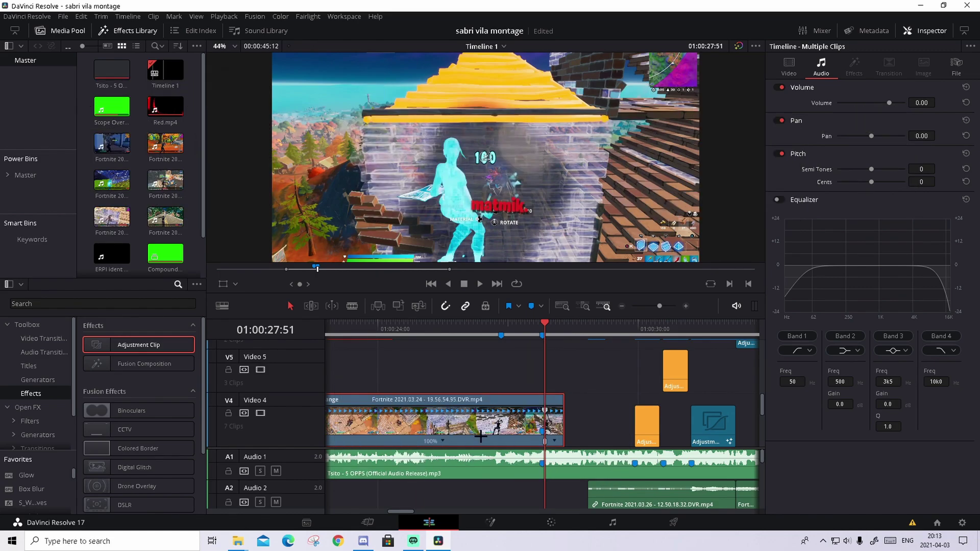
Add another speed point to the gameplay clip ahead of the beat marker, at 01:00:27:18
key(Left)
key(Left)
key(Left)
key(Left)
key(Left)
key(Left)
key(Left)
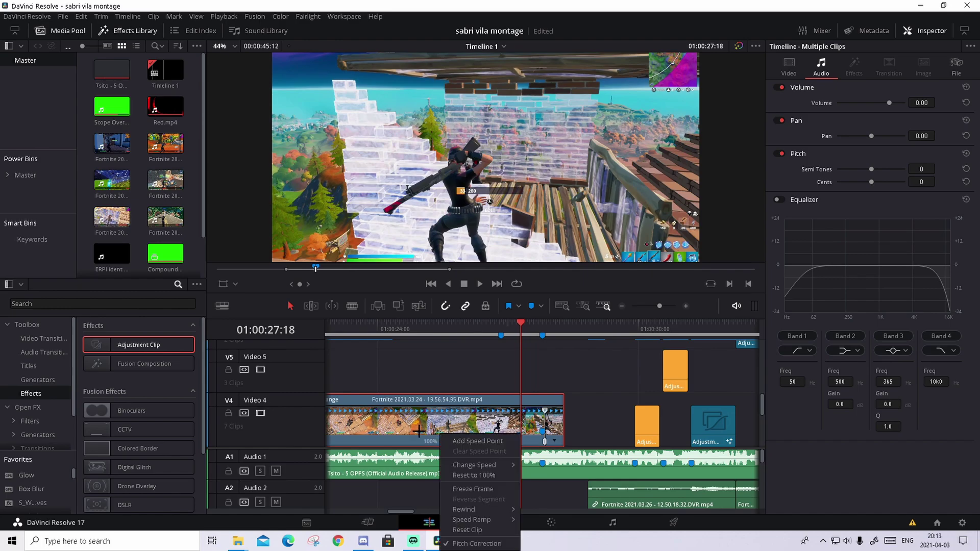
click(442, 440)
click(477, 441)
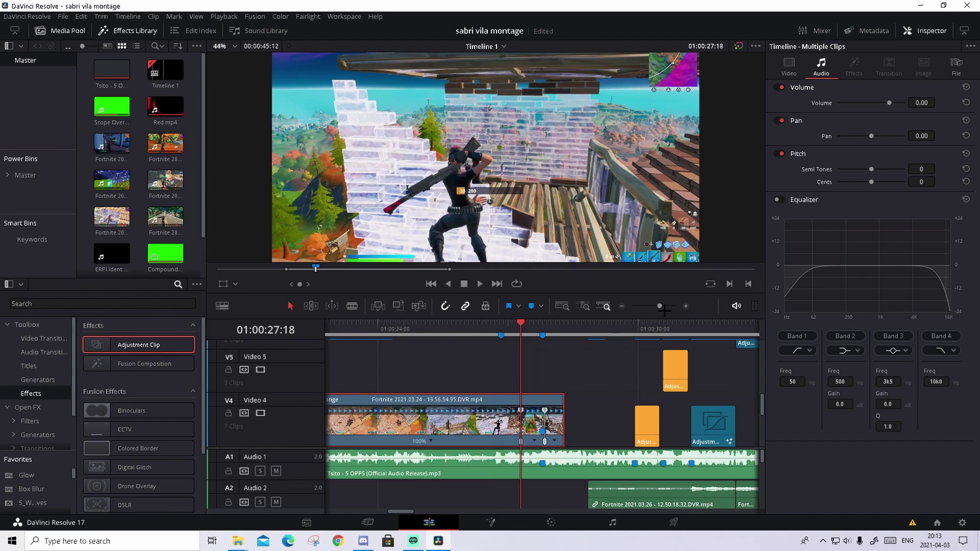
Add a speed point midway between the two existing ones, at 01:00:27:35
click(686, 305)
drag(571, 329, 568, 330)
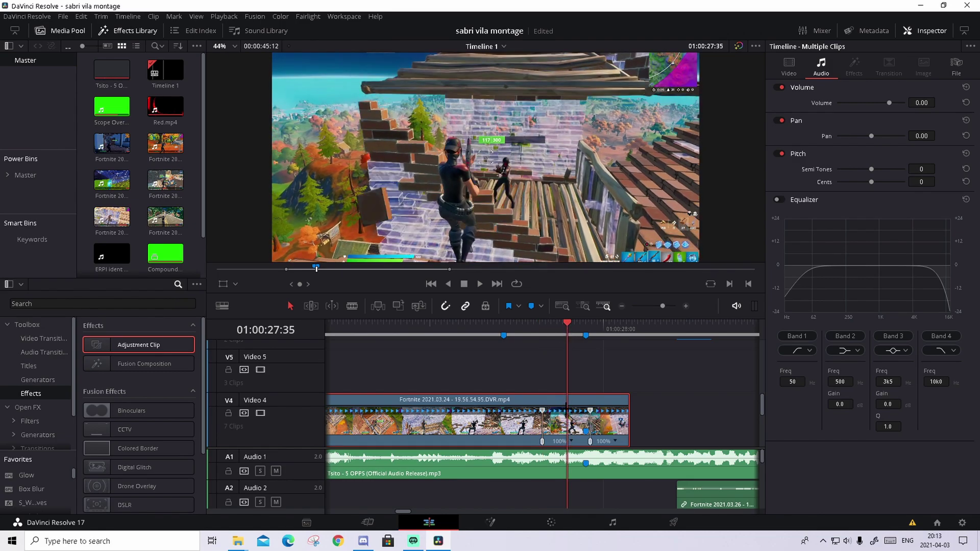
click(572, 441)
click(599, 440)
Set the segment before the middle speed point to 50% speed and the segment after it to 200%
click(556, 441)
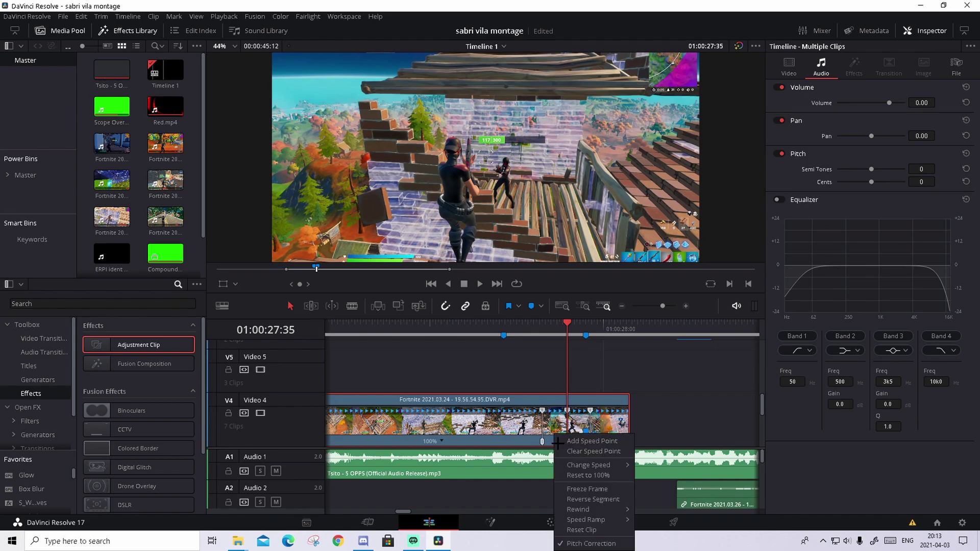
mouse_move(584, 463)
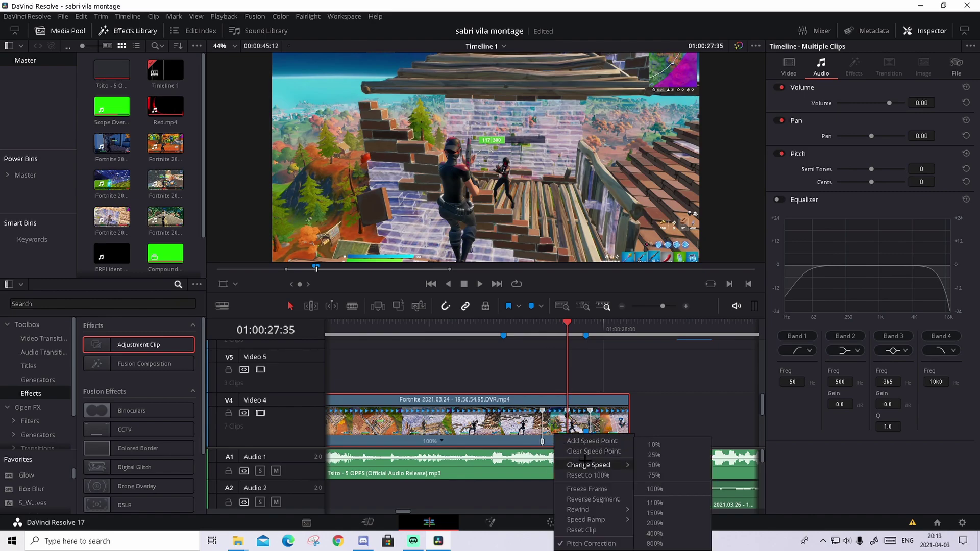
click(655, 465)
click(605, 442)
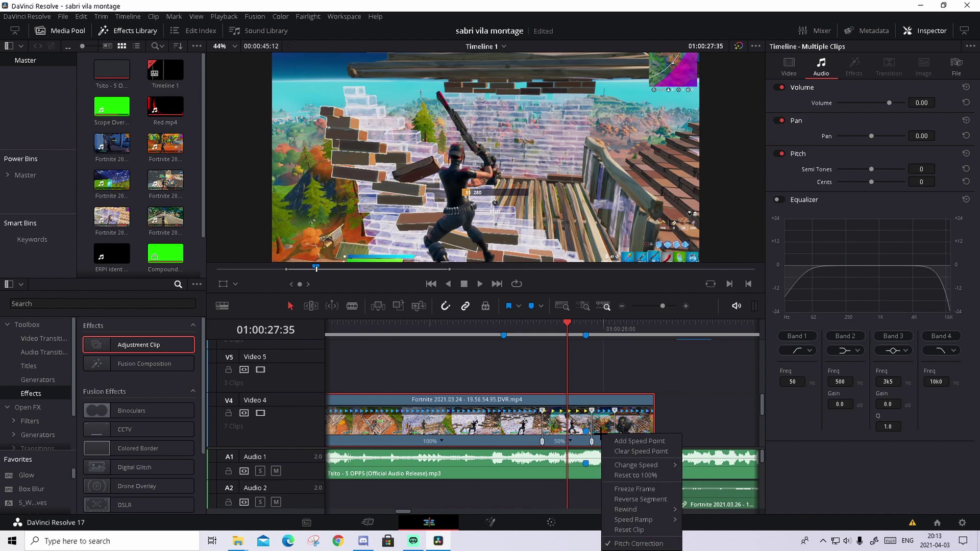
mouse_move(658, 465)
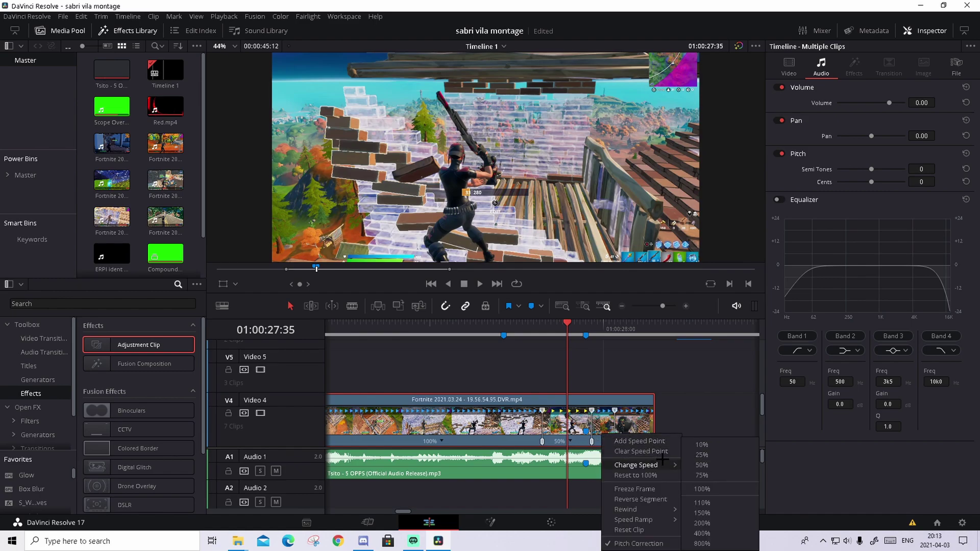
click(712, 522)
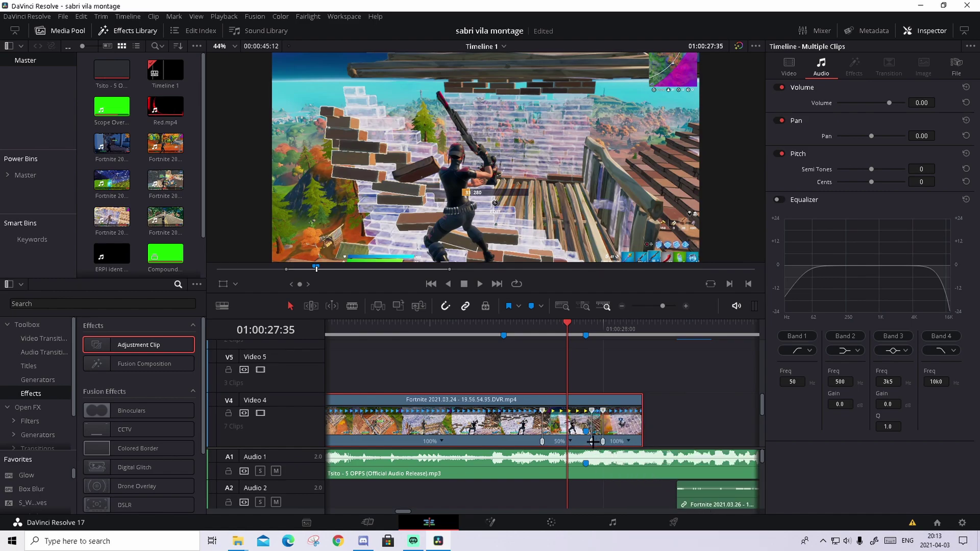
Pull the middle speed point back to about 01:00:27:35 so the last speed point meets the beat marker, and preview the ramp
drag(592, 441, 569, 442)
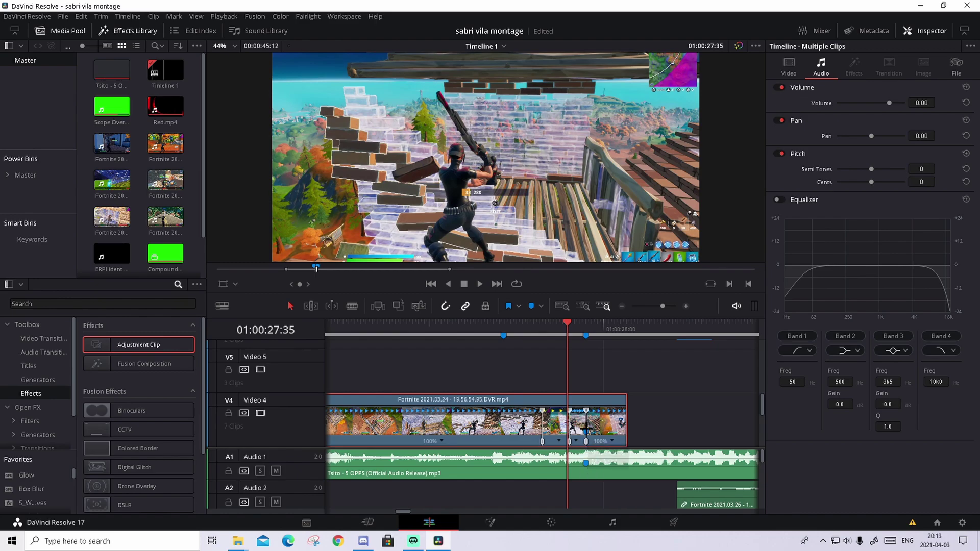
drag(566, 325, 519, 325)
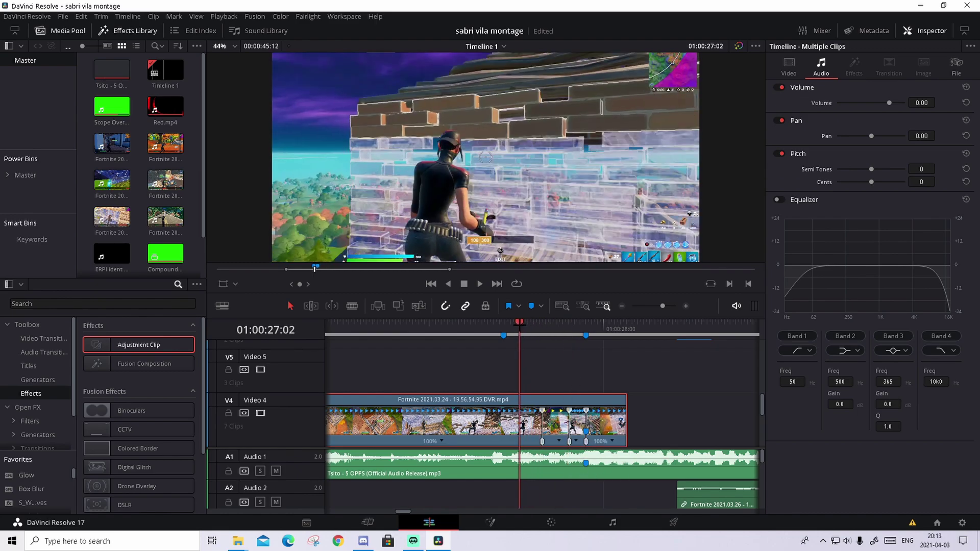
key(space)
key(space)
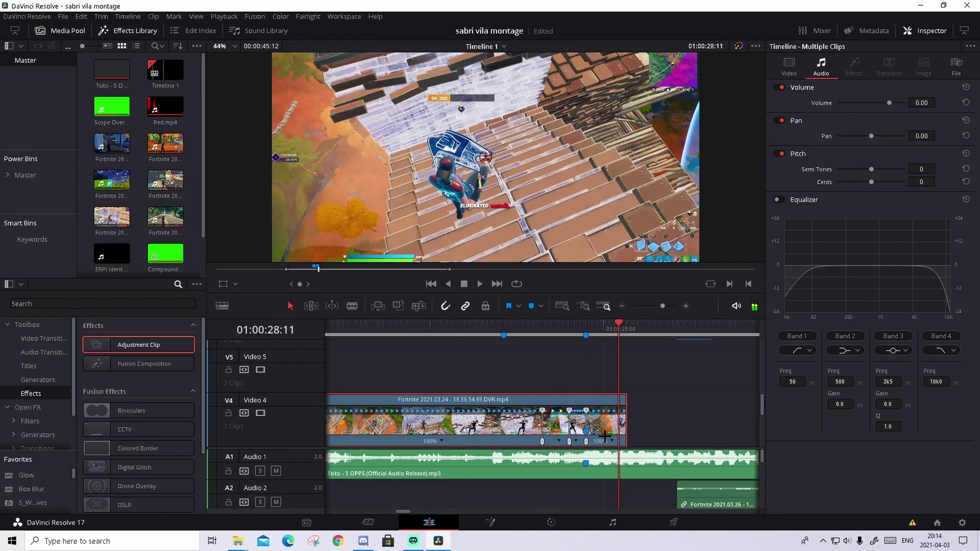
Set the segment after the last speed point to 50% speed, previewing the result, and save the project
click(610, 441)
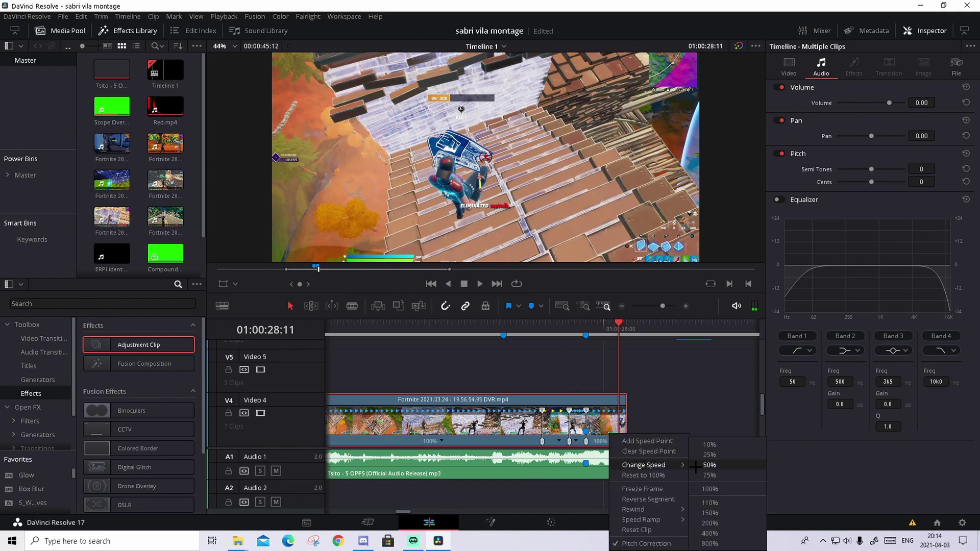
mouse_move(654, 465)
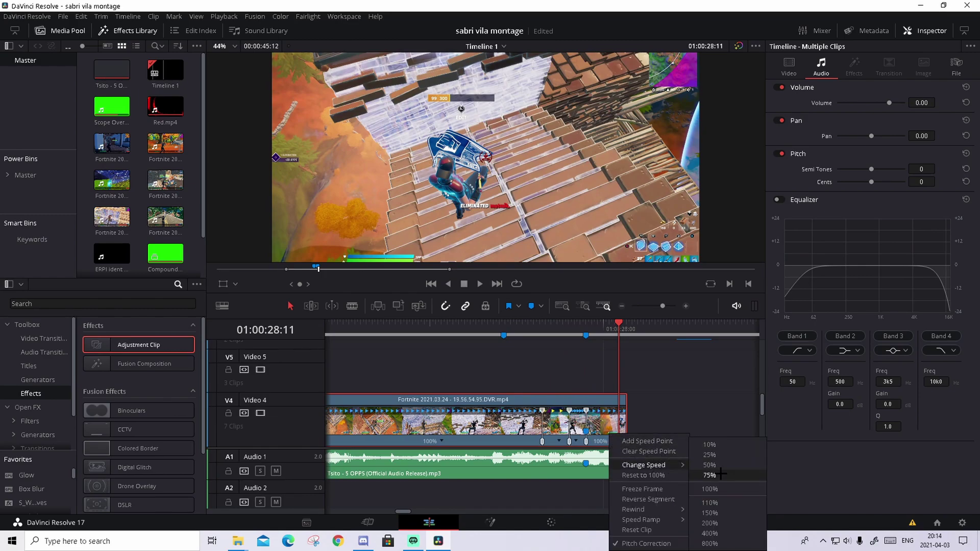
click(716, 462)
drag(615, 330, 528, 325)
key(space)
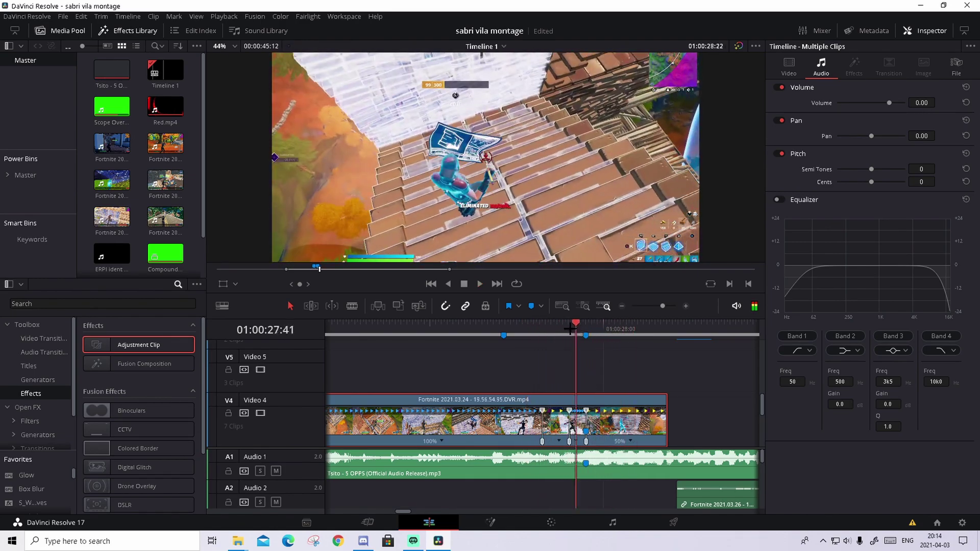
key(space)
key(ctrl+s)
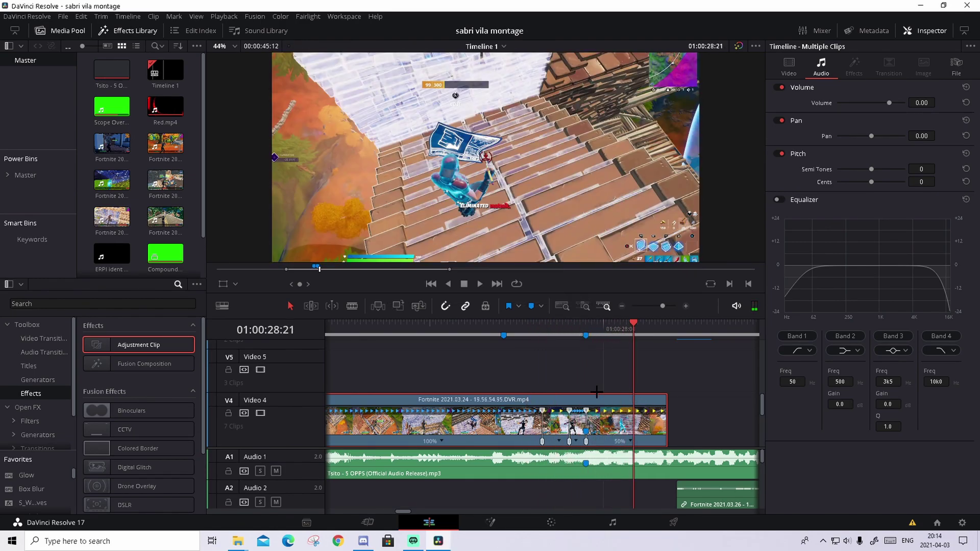
Close the clip's retime controls and place an Adjustment Clip above it on Video 5, ending at the beat marker at 01:00:27:48
drag(662, 306, 657, 305)
click(410, 399)
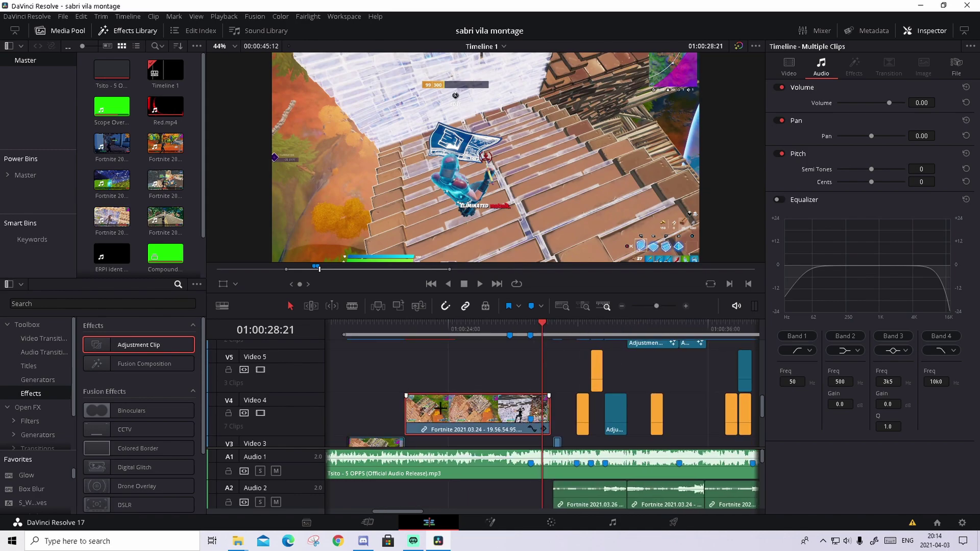
drag(536, 330, 510, 331)
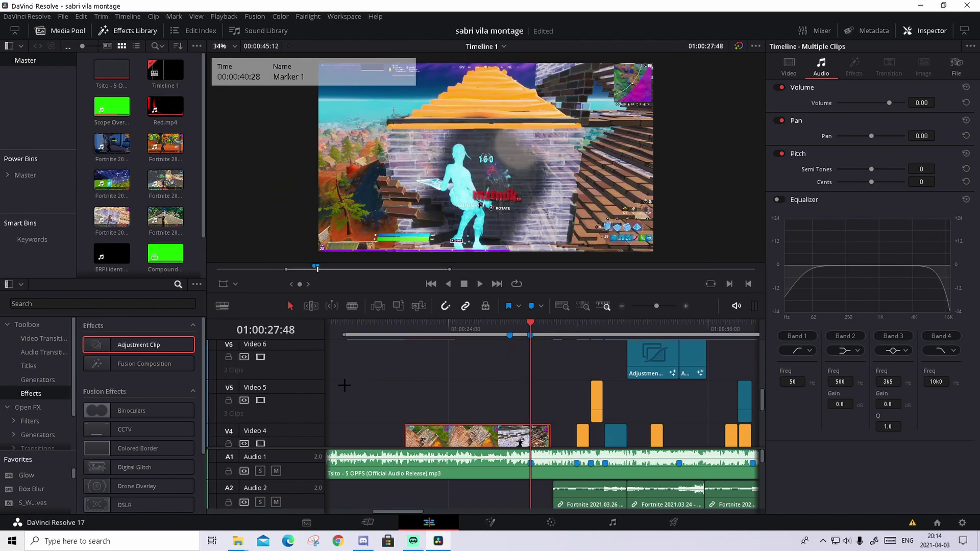
drag(139, 345, 424, 387)
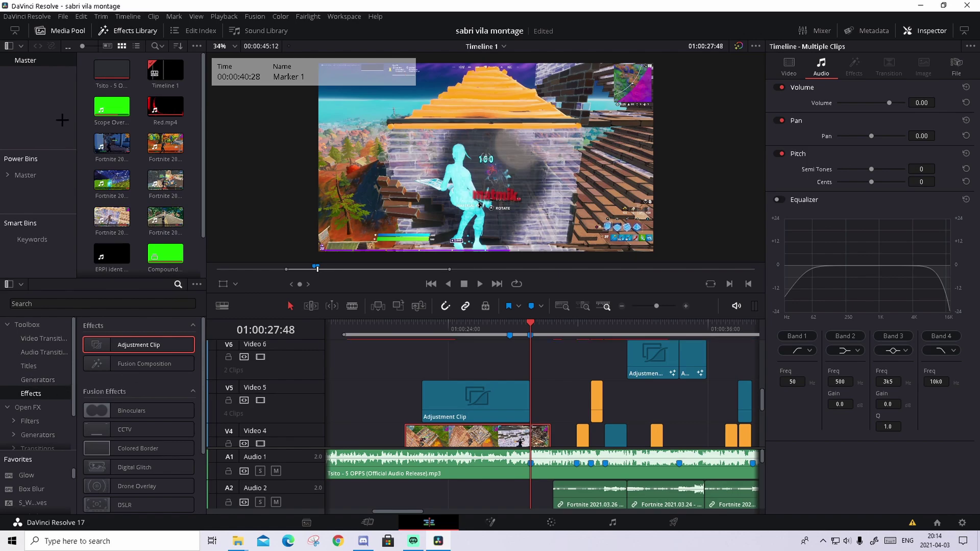
click(449, 361)
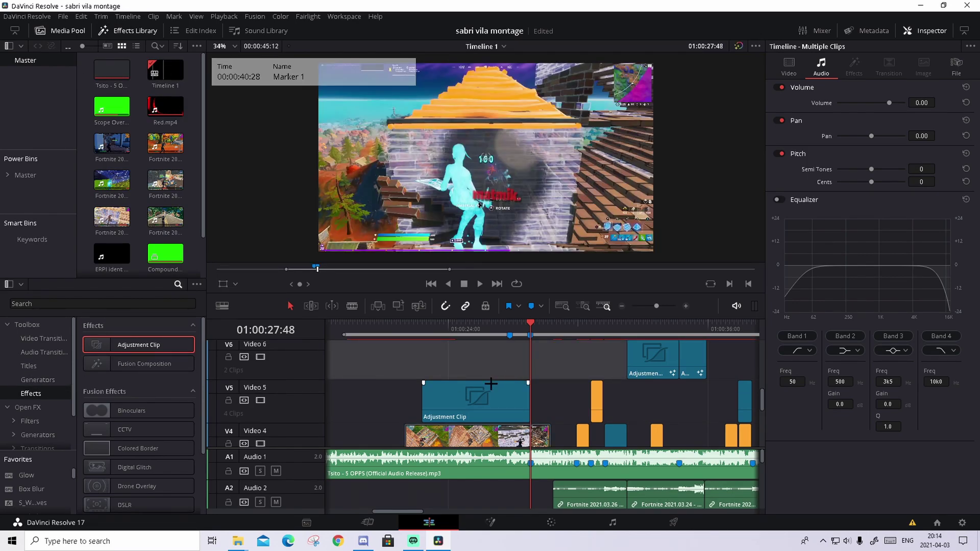
Examine the frames around Marker 2 at 01:00:27:48, where the Adjustment Clip on Video 5 ends
click(531, 327)
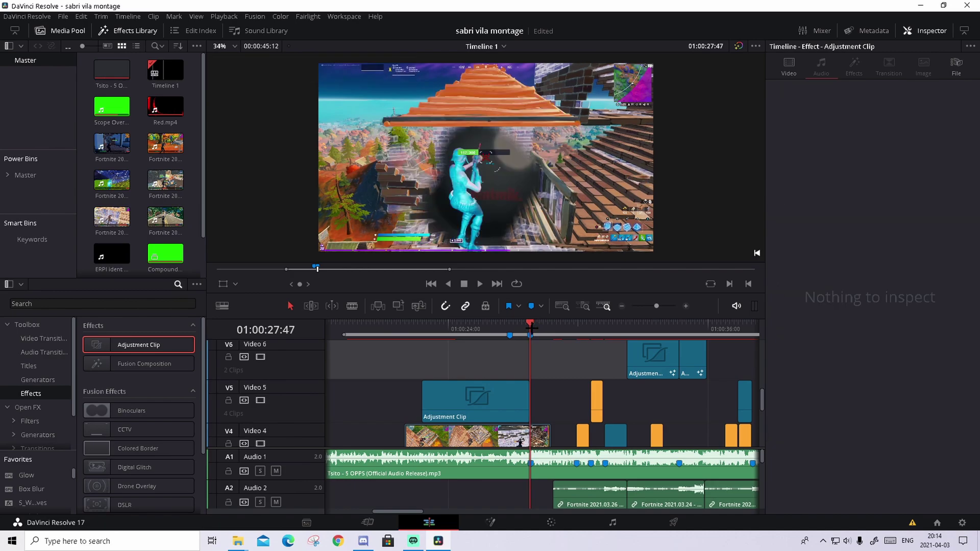
key(Left)
key(Right)
key(Right)
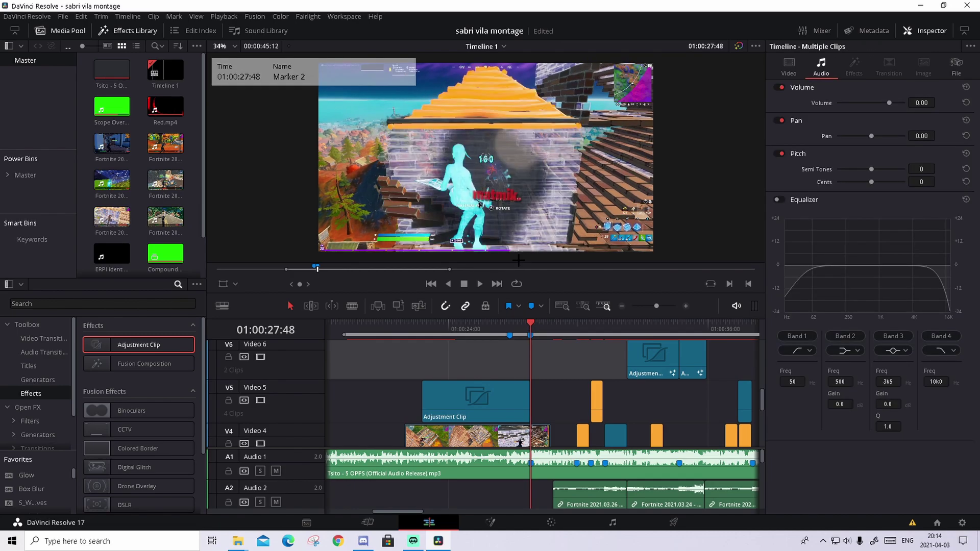
click(685, 306)
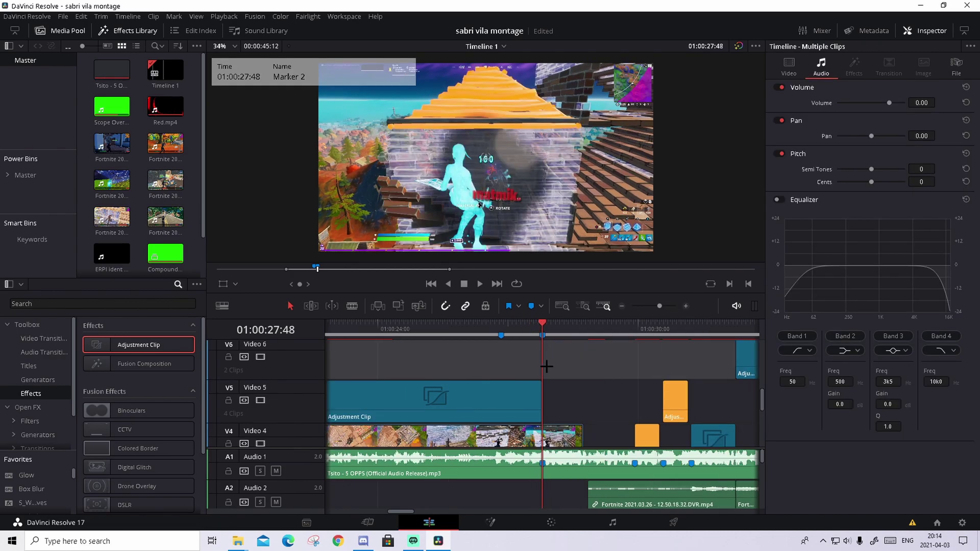
click(500, 395)
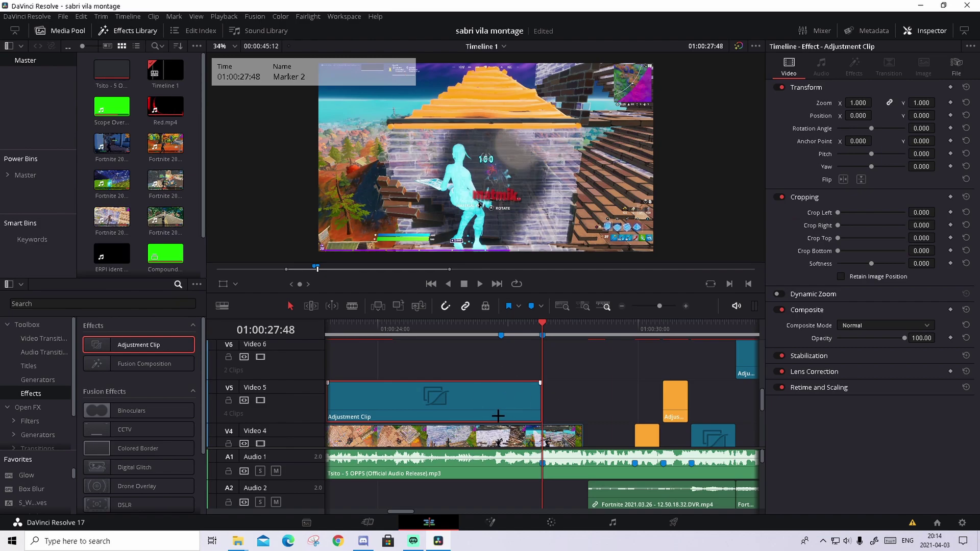
mouse_move(475, 405)
mouse_down()
mouse_move(383, 397)
mouse_move(494, 402)
mouse_move(473, 400)
mouse_up()
Trim the start of the Adjustment Clip on Video 5 to Marker 1 at 01:00:26:51
drag(659, 306, 658, 307)
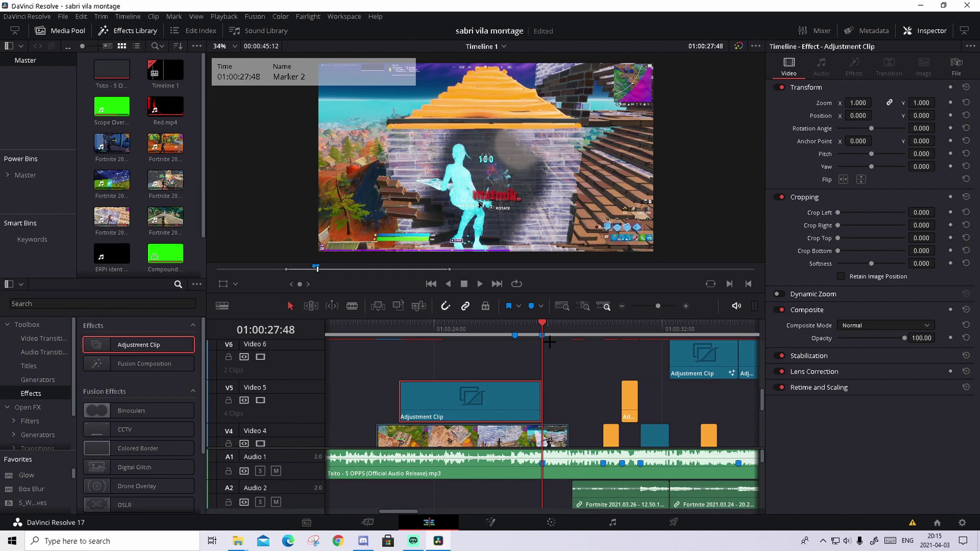
key(shift+Up)
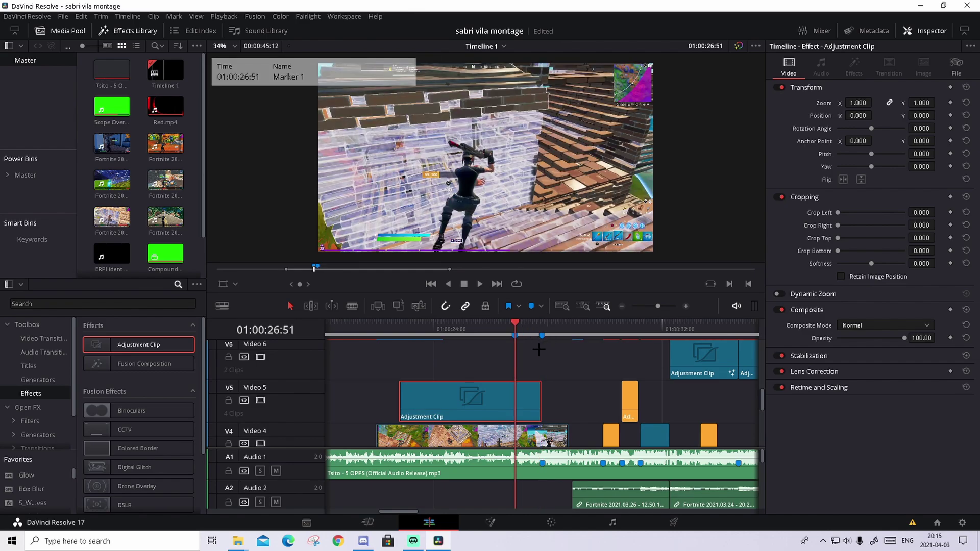
drag(401, 408, 515, 411)
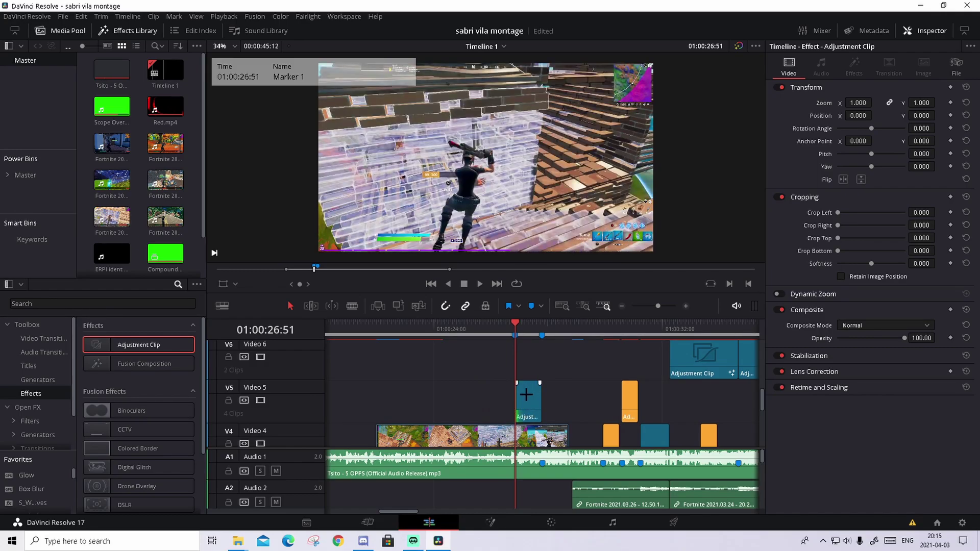
click(448, 354)
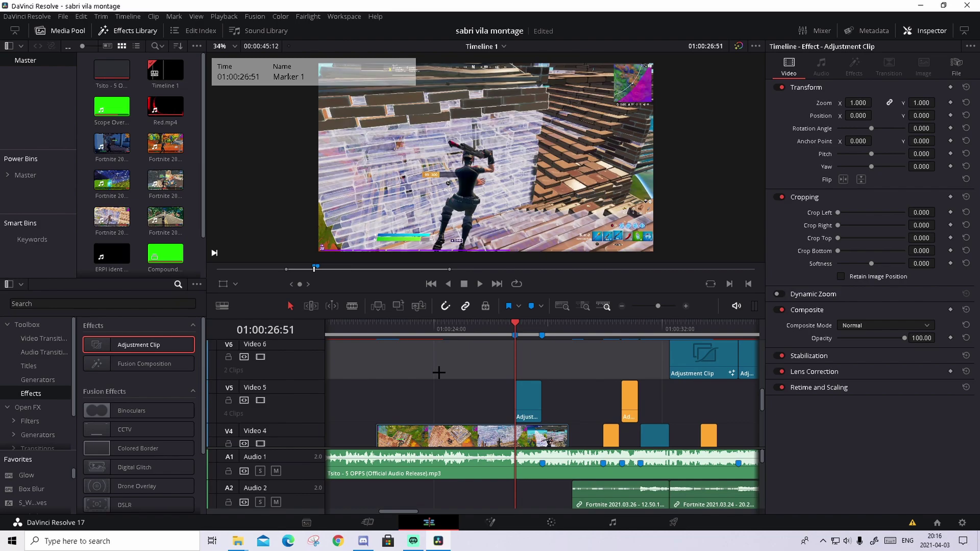
Open the %localappdata% folder through the Windows search
key(super)
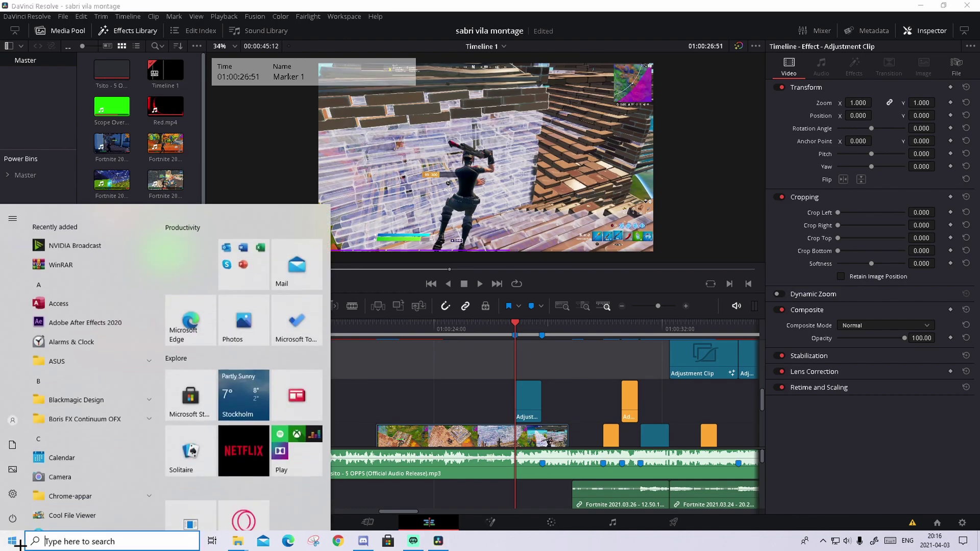
click(72, 545)
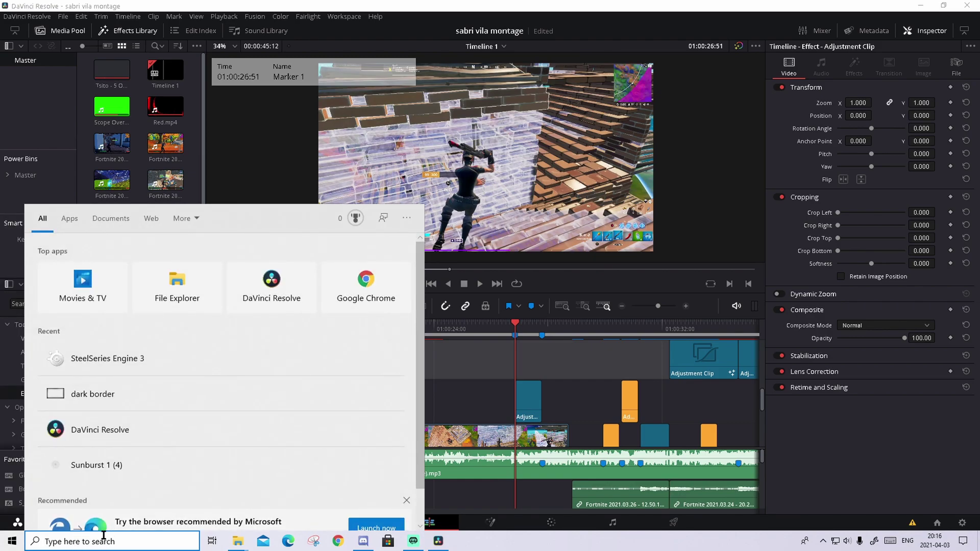
text(%)
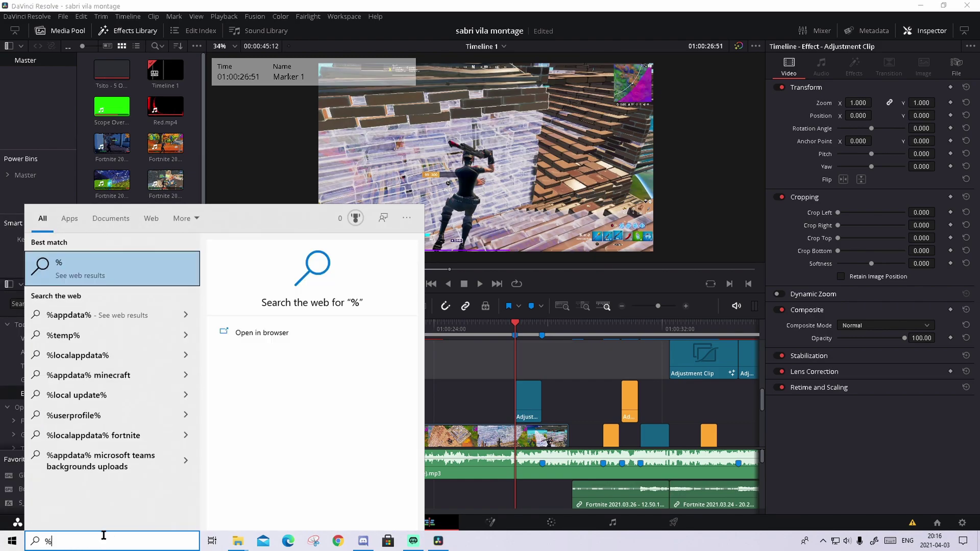
text(localappdata)
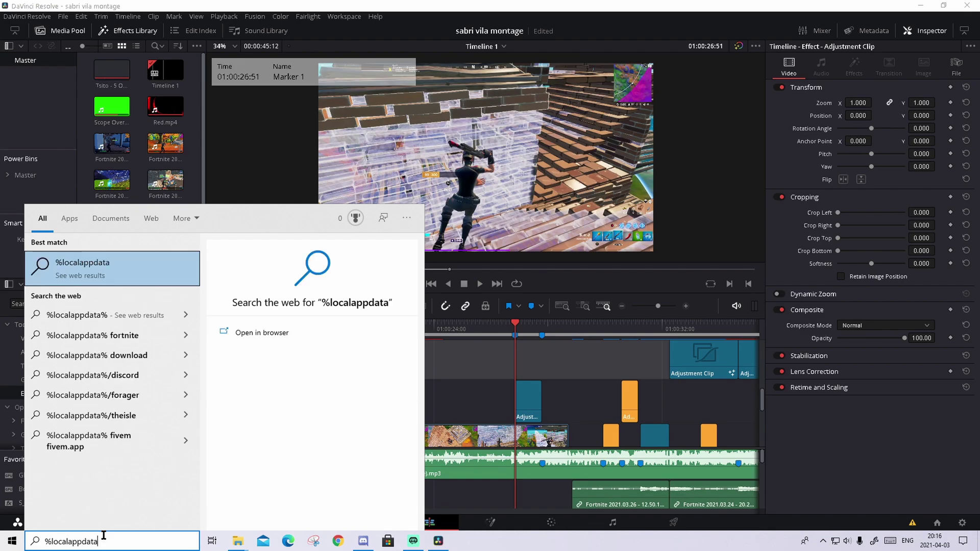
text(%)
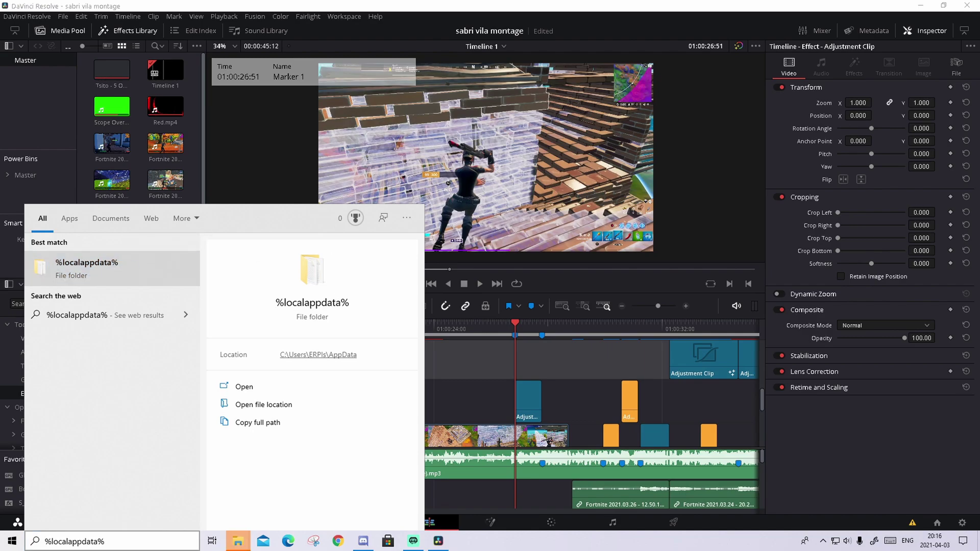
click(120, 269)
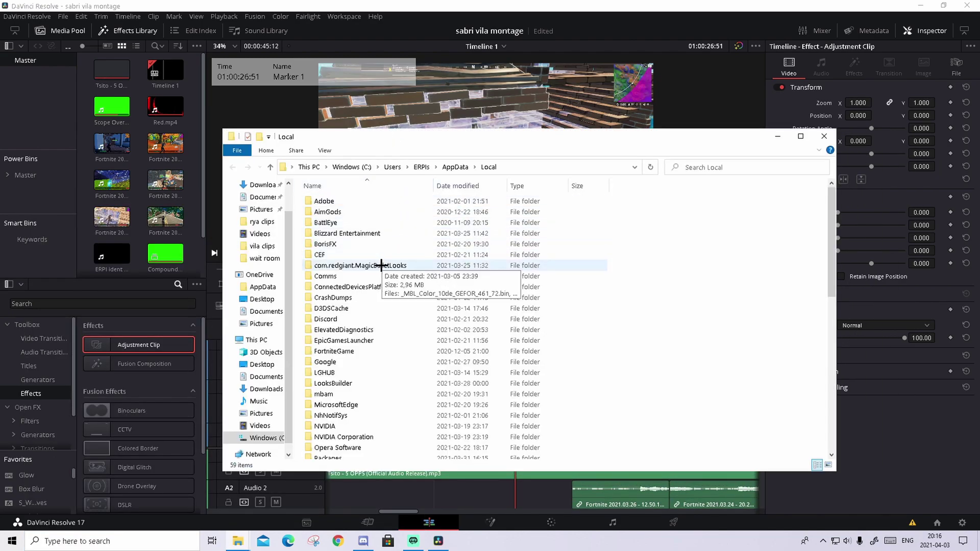
Browse to the LooksBuilder > Looks > Custom folder, view the stored look files and close the window
scroll(370, 310, down, 2)
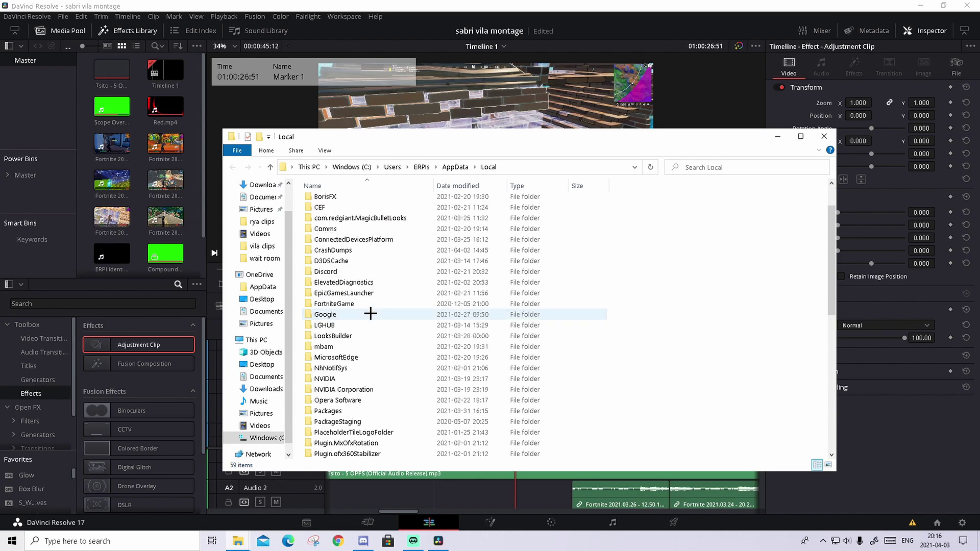
double_click(344, 336)
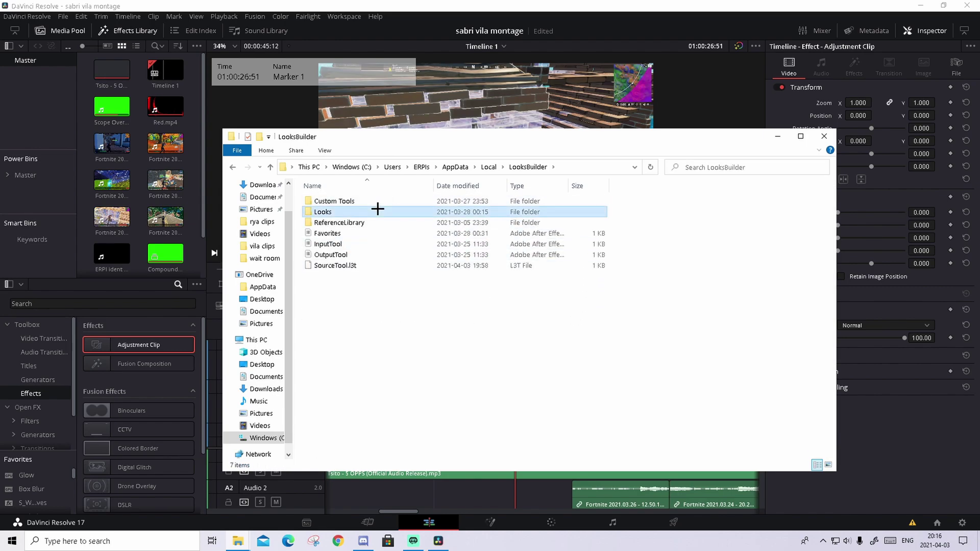
double_click(376, 211)
double_click(370, 201)
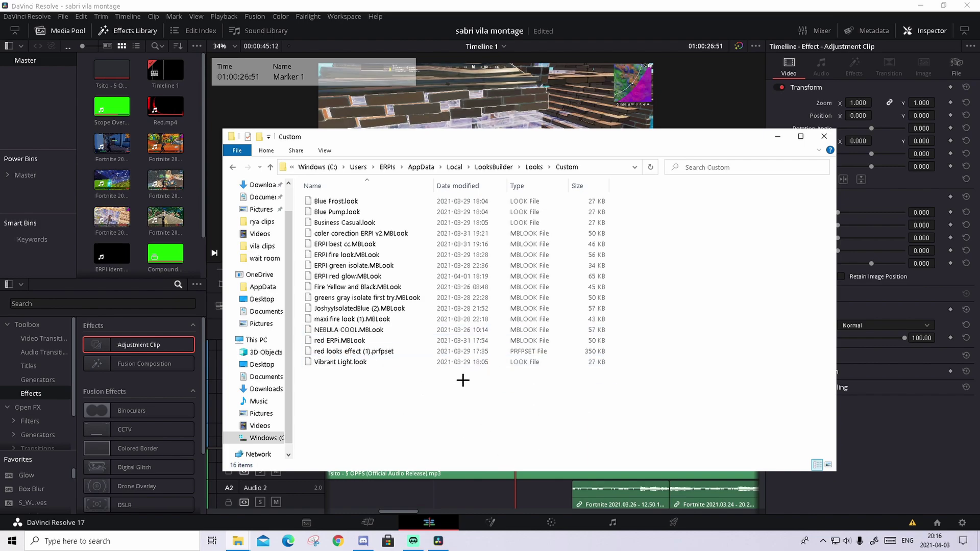
click(823, 137)
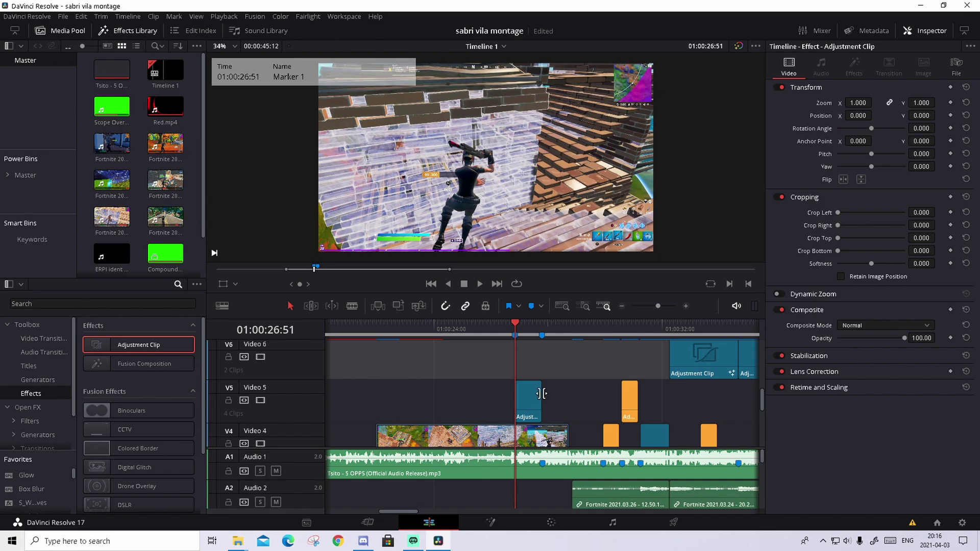
Find the Magic Bullet Looks effect in Open FX and apply it to the short Adjustment Clip on Video 5
click(527, 398)
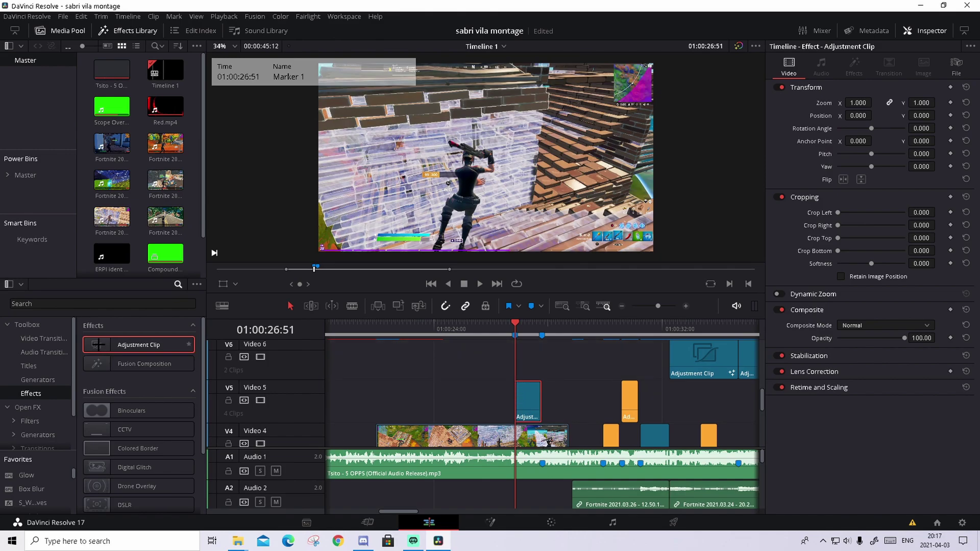
click(28, 407)
click(56, 305)
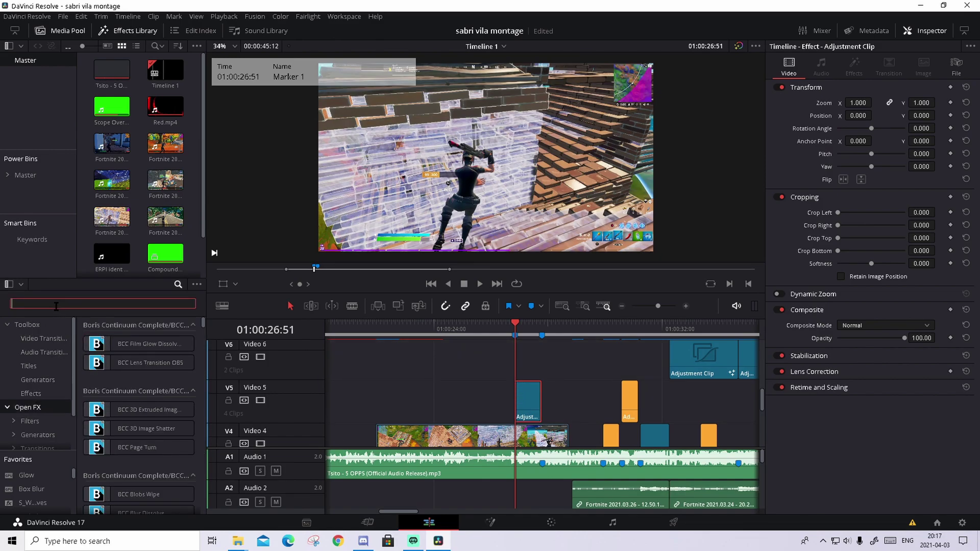
text(looks)
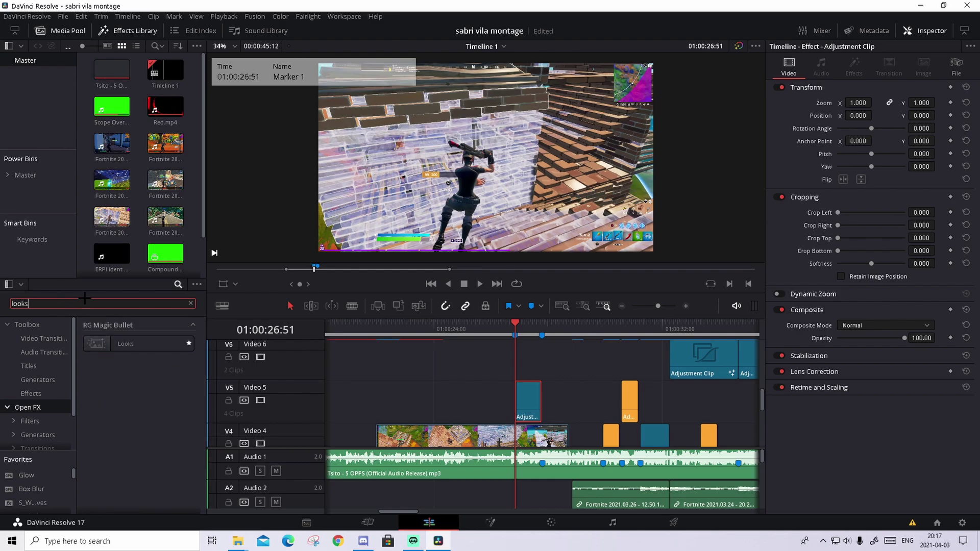
drag(126, 344, 514, 390)
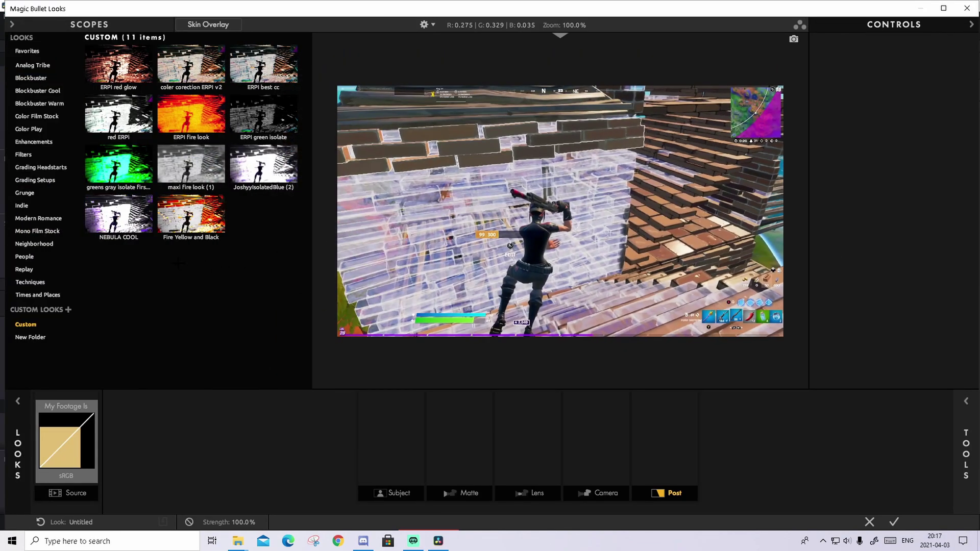
Apply the custom look Fire Yellow and Black to the Adjustment Clip and preview it in the timeline
click(192, 225)
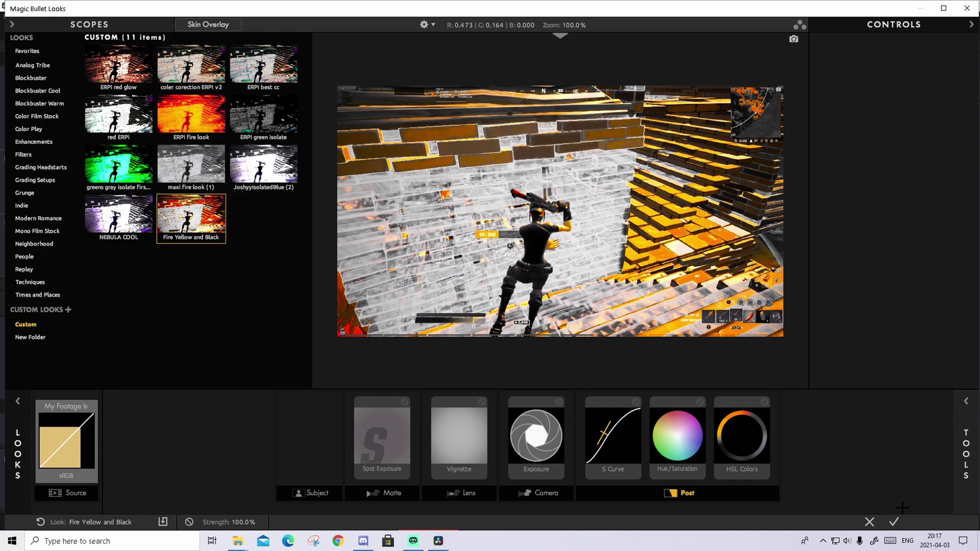
click(893, 521)
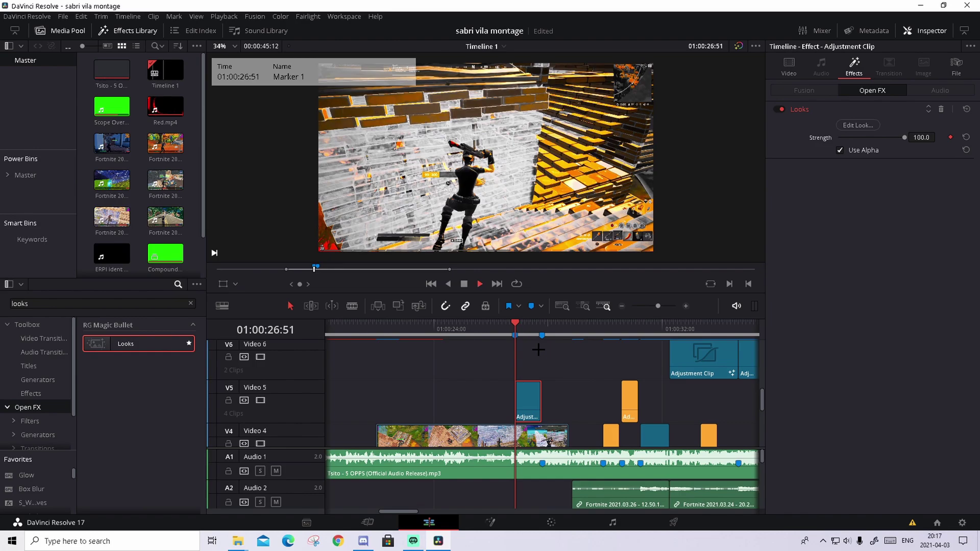
key(space)
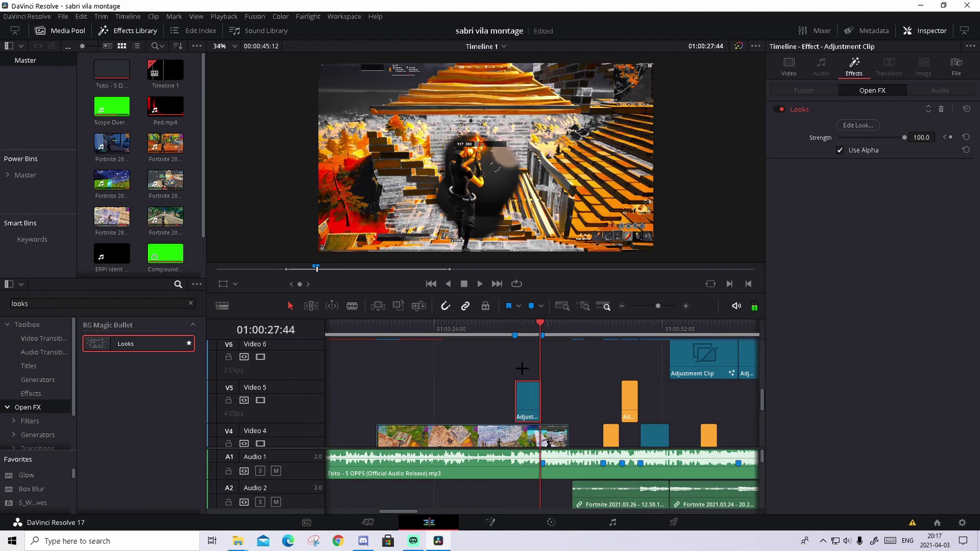
key(Left)
key(Left)
key(Left)
key(Left)
key(Left)
key(Left)
key(Left)
key(Left)
key(Left)
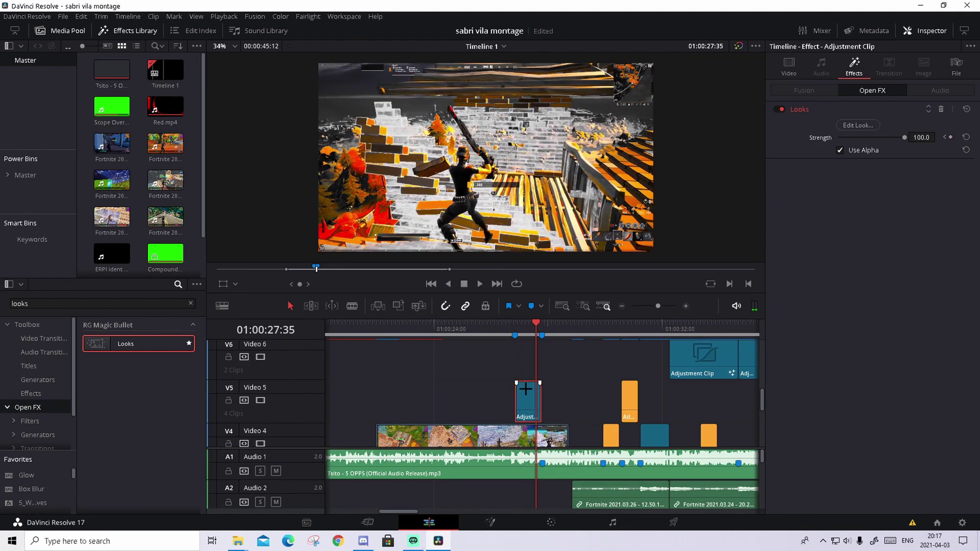
Turn on Render Cache Color Output for the Adjustment Clip with the render cache set to Smart, and preview playback
right_click(525, 390)
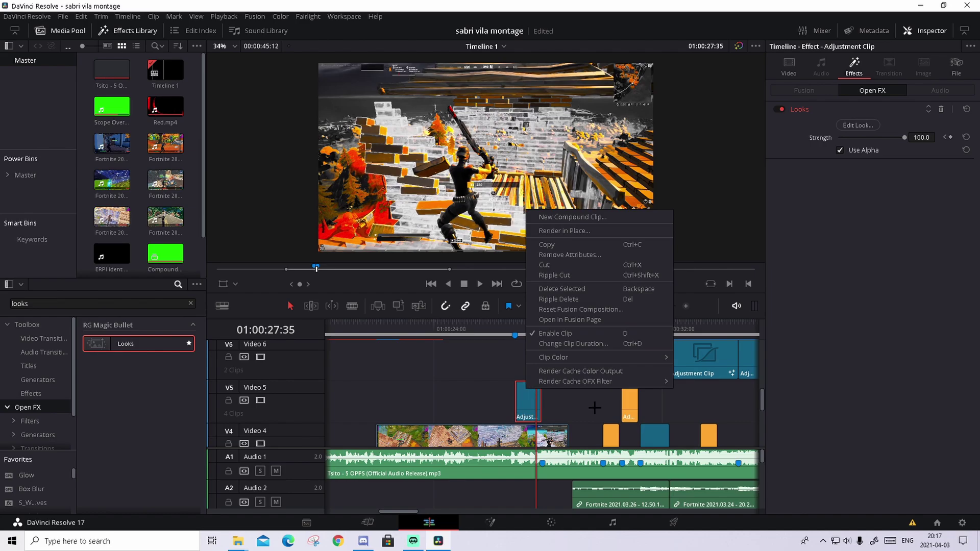
click(586, 372)
click(229, 14)
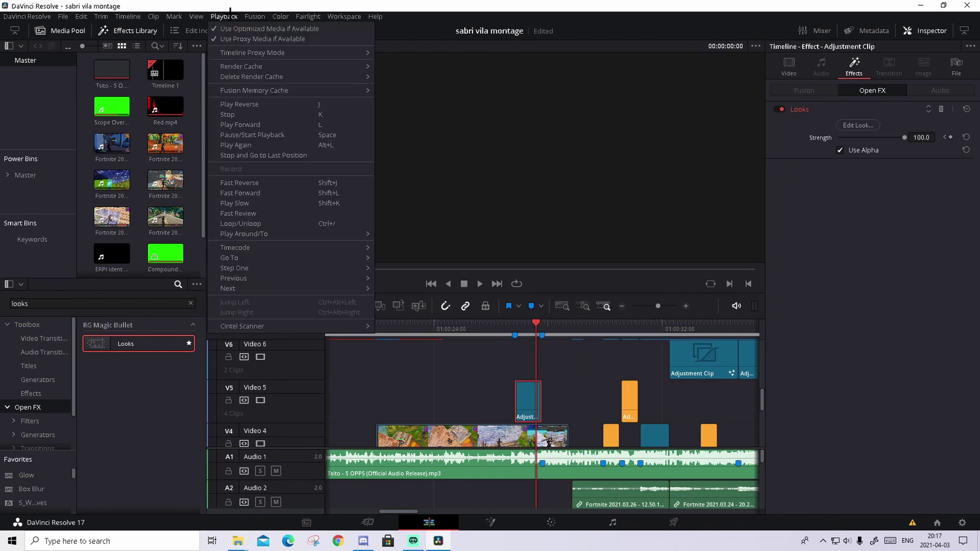
mouse_move(279, 66)
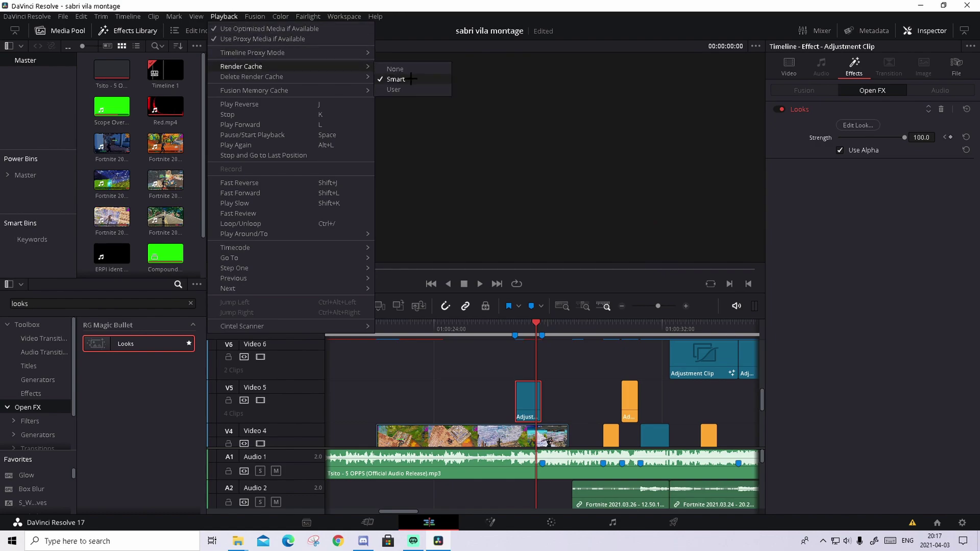
click(411, 80)
drag(534, 329, 516, 323)
key(space)
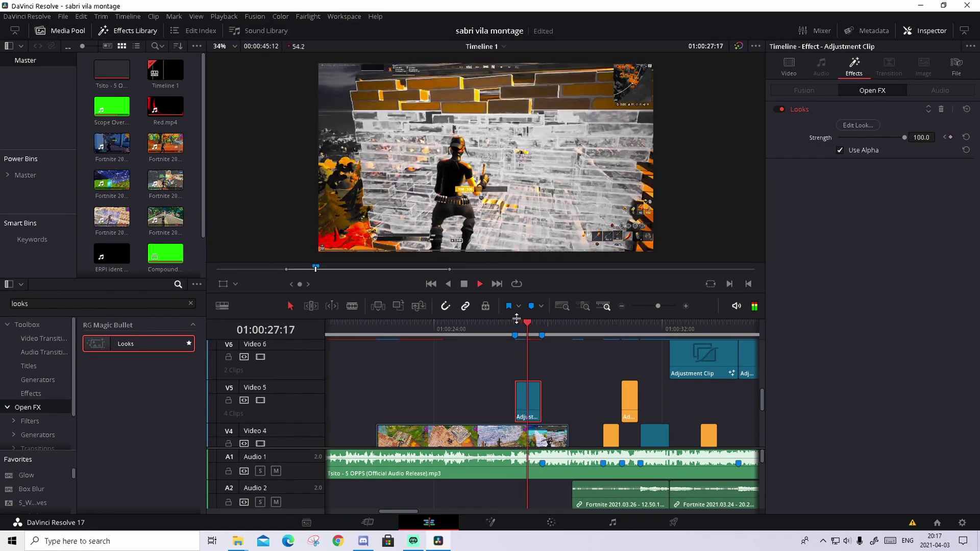
key(space)
Add a fade-in to the Adjustment Clip reaching about 01:00:27:08, and scrub through it to check the transition
click(526, 329)
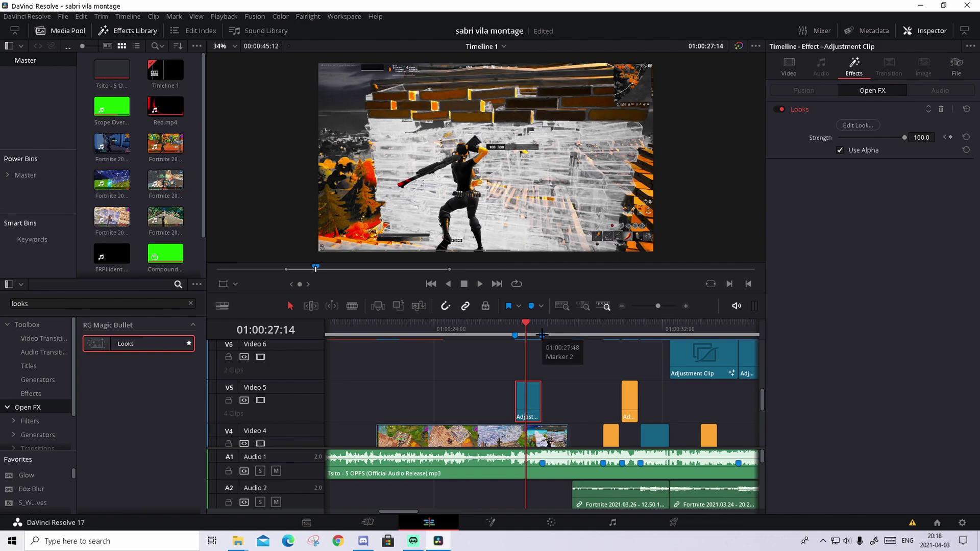
click(686, 305)
click(535, 323)
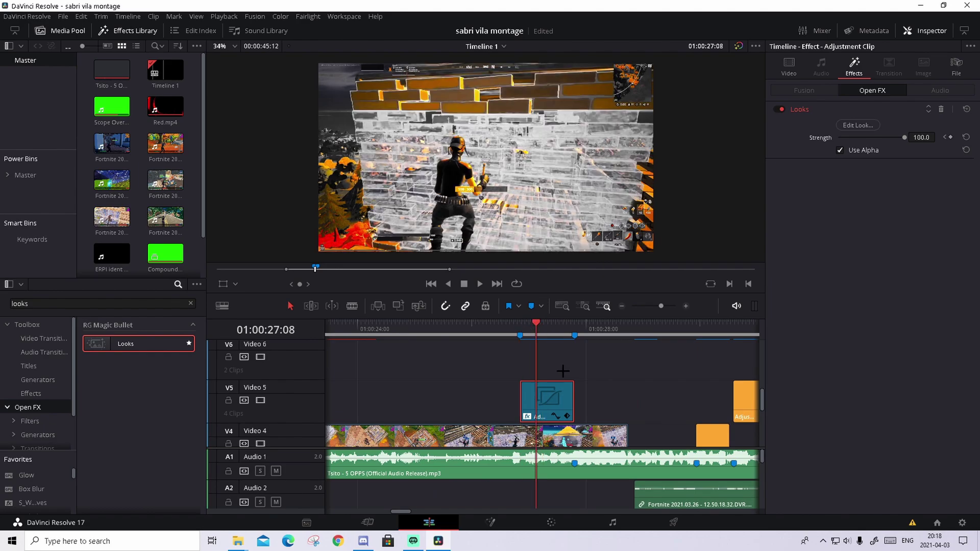
key(Right)
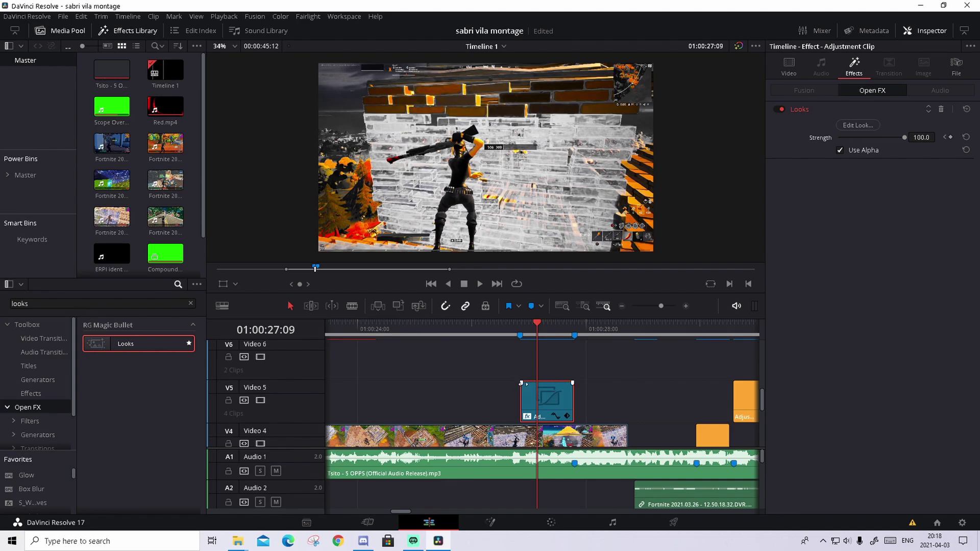
drag(521, 382, 535, 383)
click(527, 327)
drag(526, 327, 547, 327)
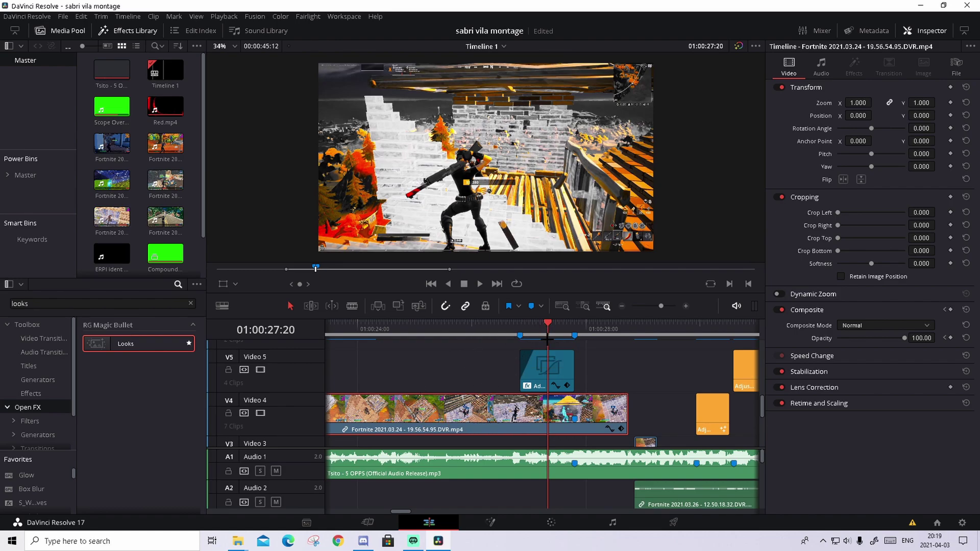
Add Opacity keyframes to the Fortnite clip on Video 4 at 01:00:26:51, 01:00:27:47 and 01:00:27:48
click(531, 327)
click(520, 334)
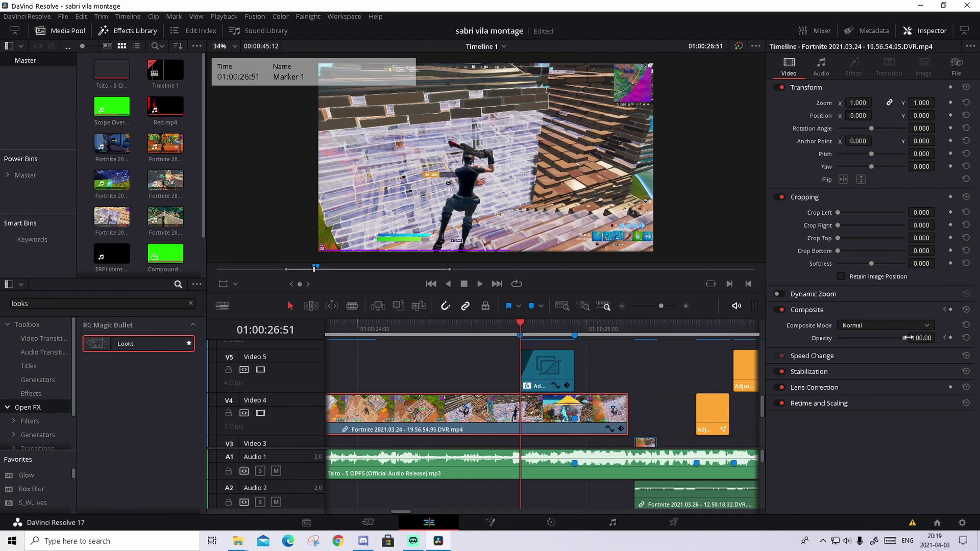
click(950, 338)
drag(552, 334, 568, 333)
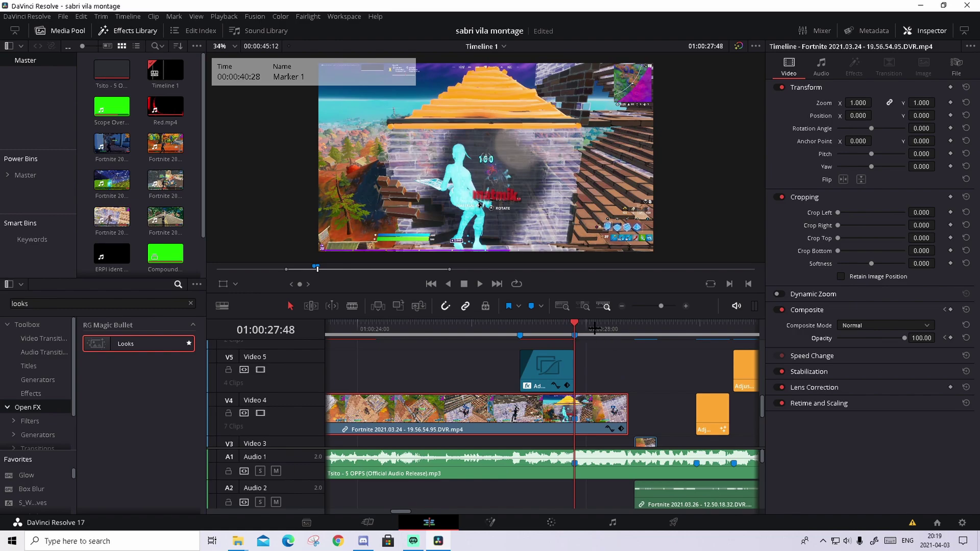
key(Left)
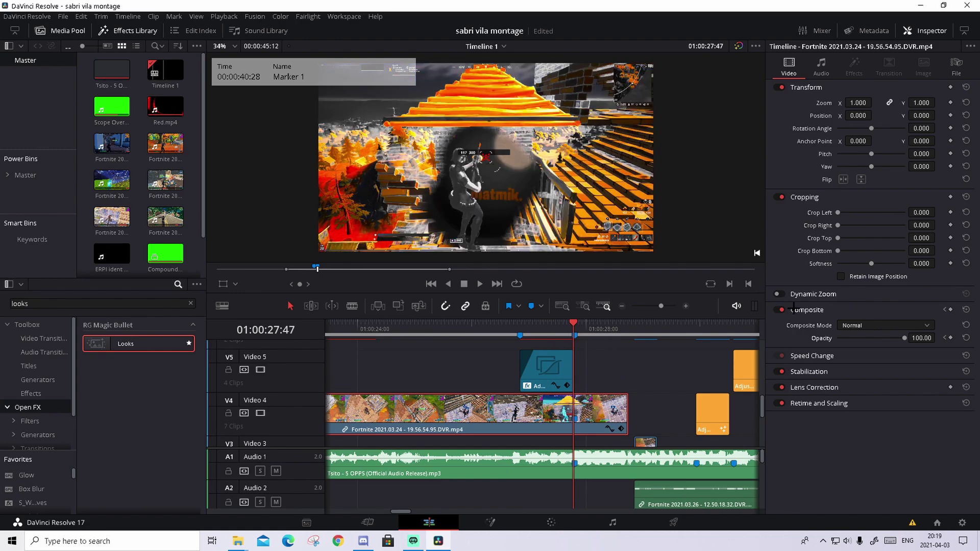
click(950, 337)
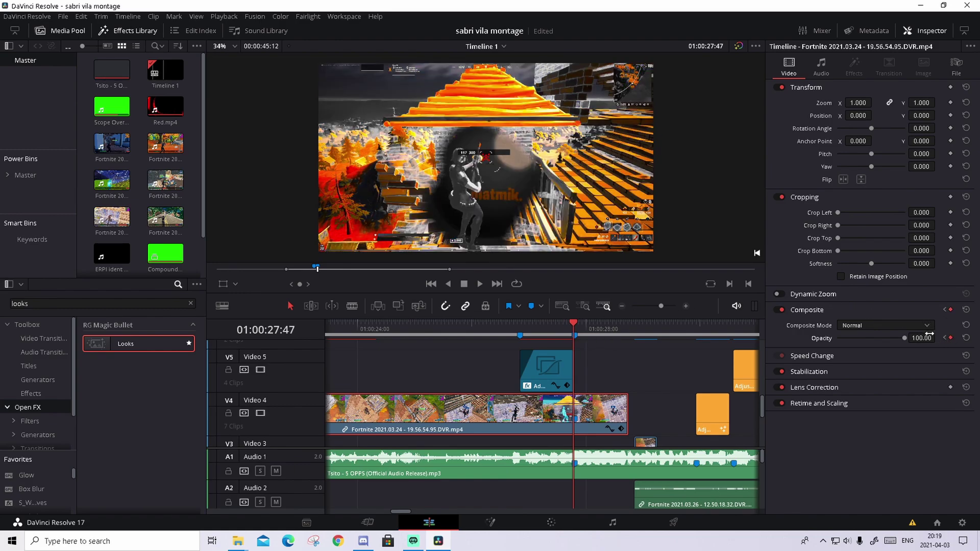
key(Right)
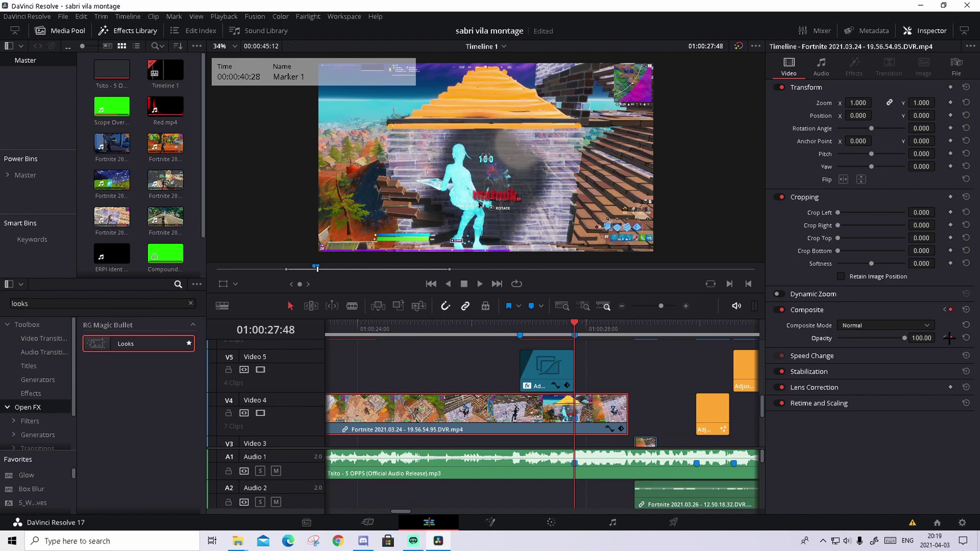
click(949, 338)
Lower the Fortnite clip's opacity to 50.40 at the 01:00:27:47 keyframe, preview the fade and save the project
key(Left)
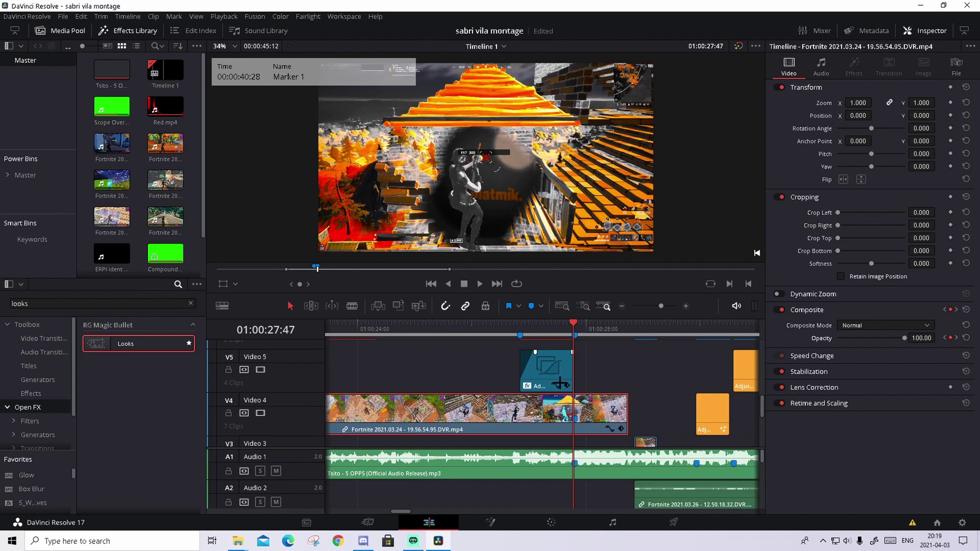
mouse_move(914, 338)
mouse_down()
mouse_move(556, 337)
mouse_move(532, 321)
mouse_up()
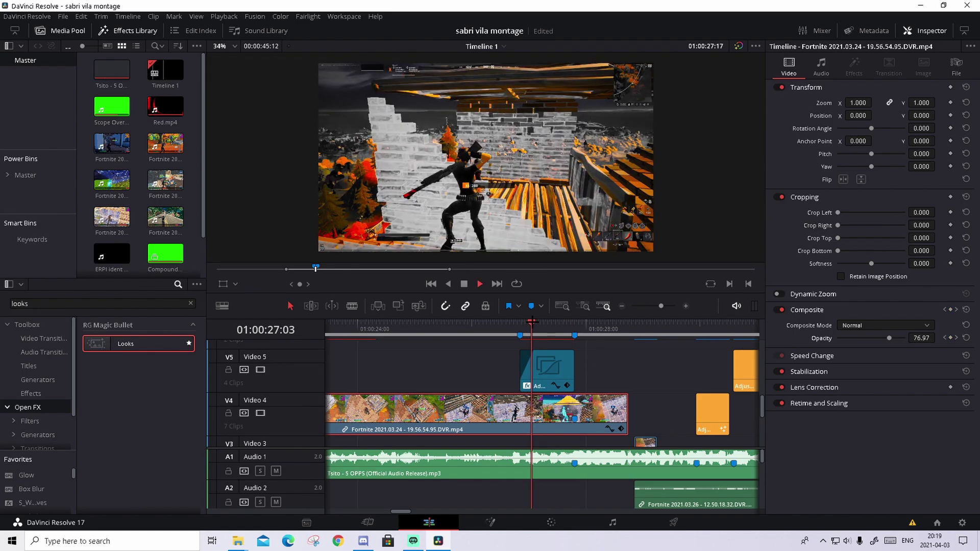
key(space)
key(ctrl+s)
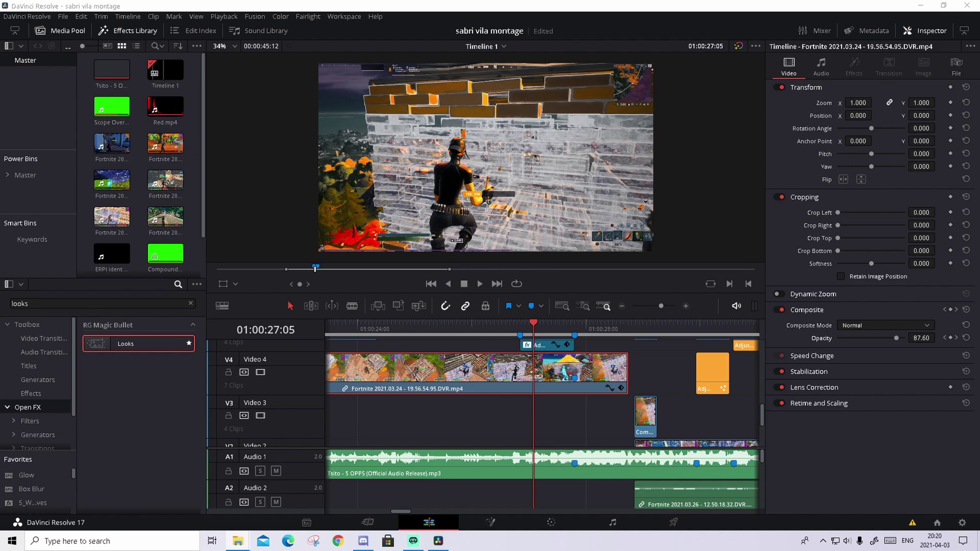
Place Red.mp4 on Video 3 beneath the Fortnite clip, trim it to the Adjustment Clip's span and preview it
drag(979, 438, 487, 414)
click(534, 359)
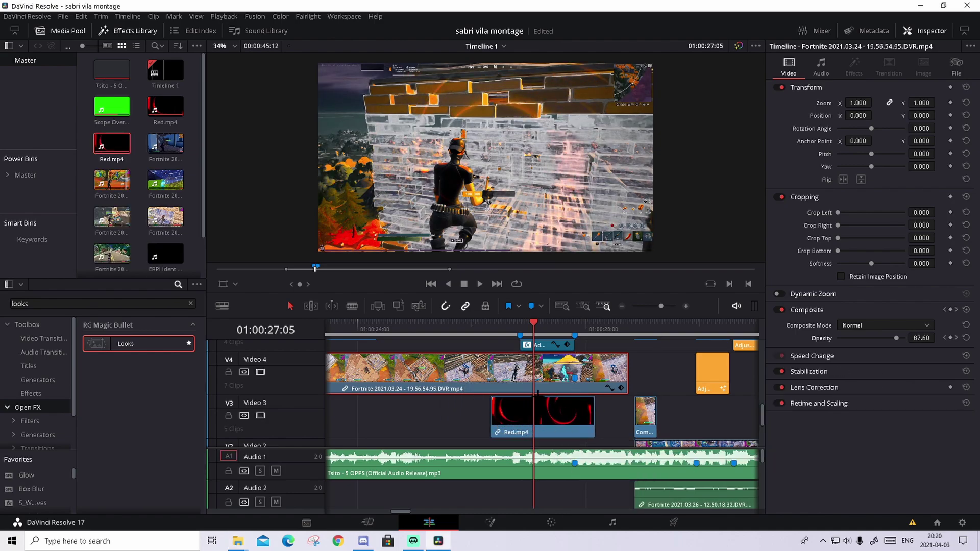
key(space)
key(space)
click(522, 324)
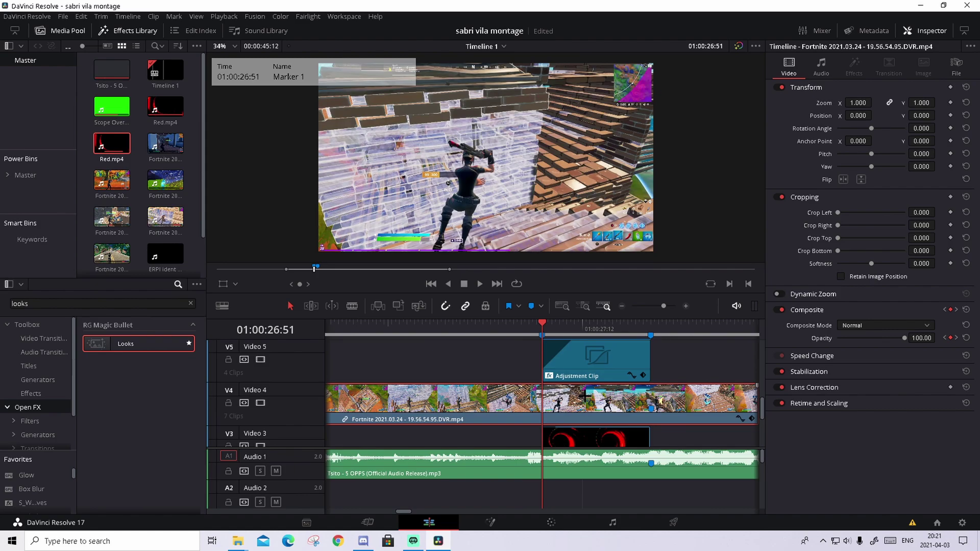
Add a Cropping keyframe to the Fortnite clip on Video 4 at 01:00:27:06
scroll(585, 395, up, 1)
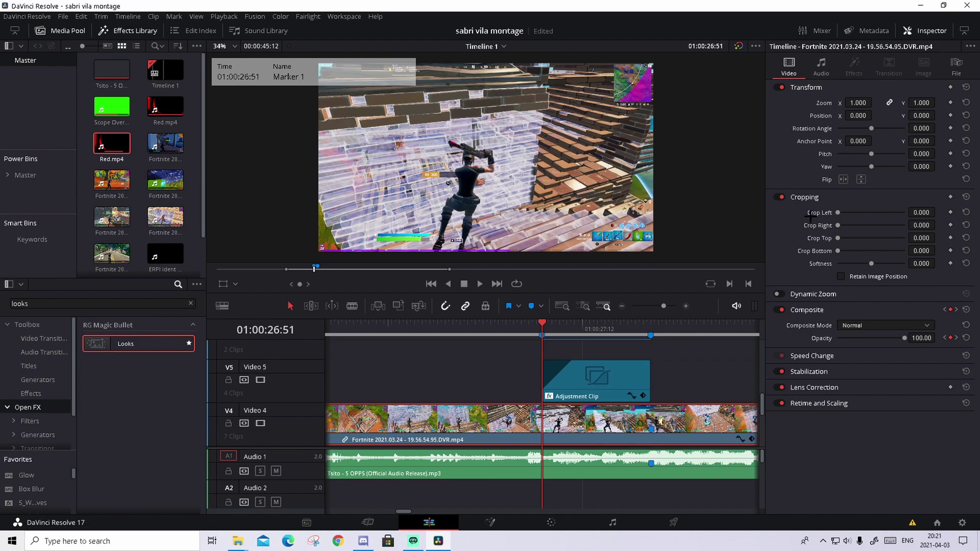
click(806, 198)
click(801, 200)
drag(541, 326, 574, 349)
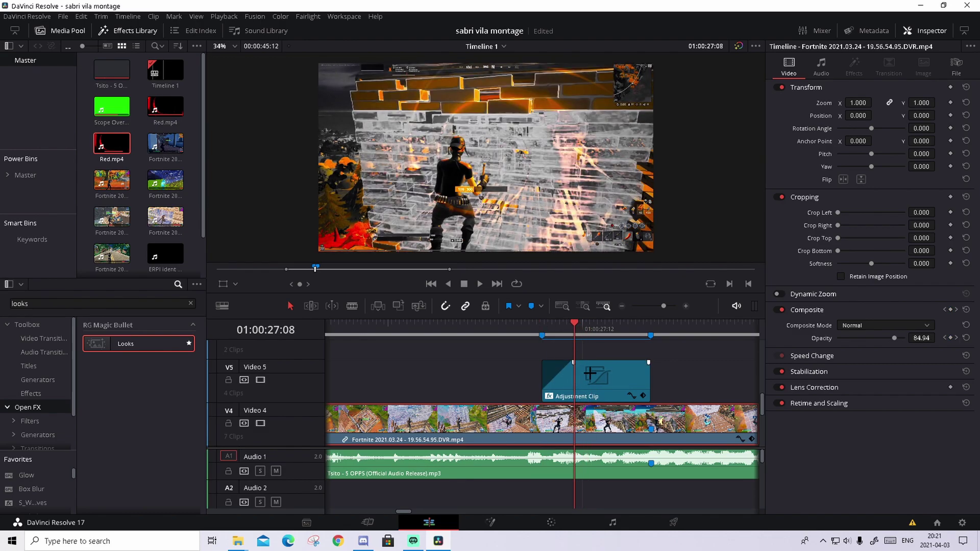
key(Left)
key(Left)
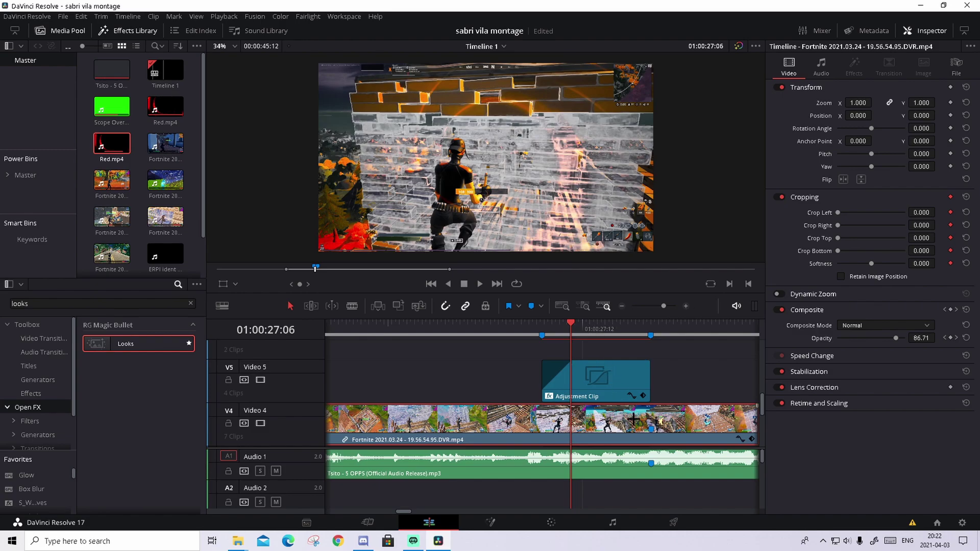
Add a Cropping keyframe at 01:00:27:16 with Crop Top and Crop Bottom set to 90, and scrub through the result
key(space)
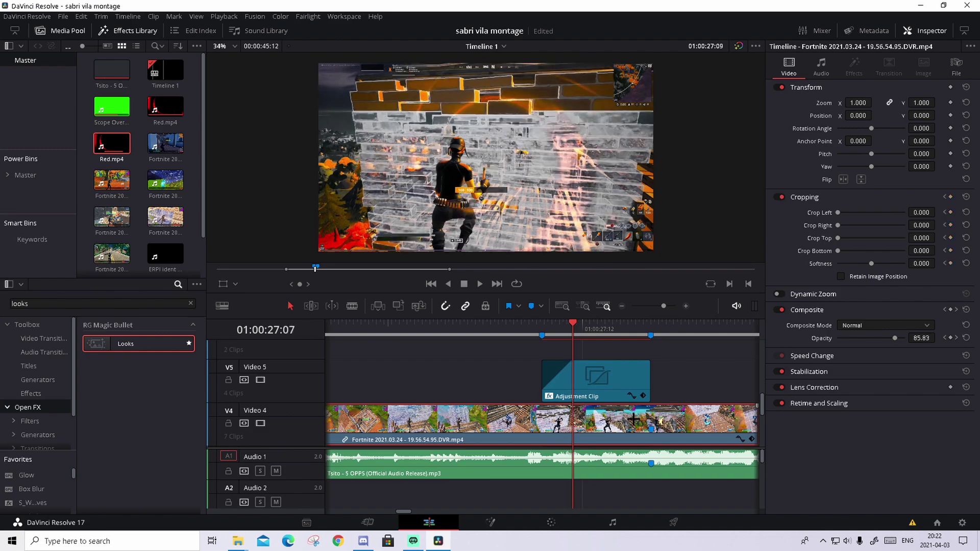
key(Right)
key(Right)
key(Right)
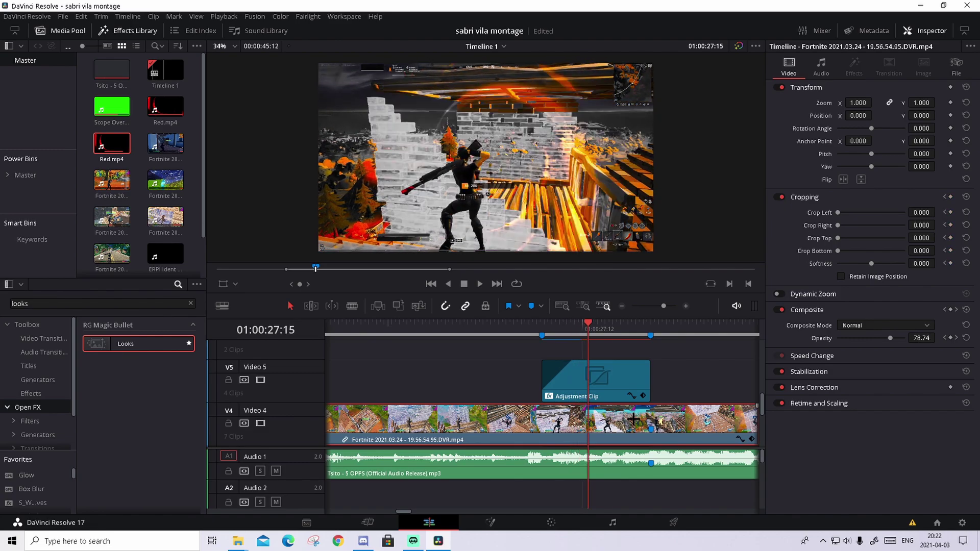
click(950, 197)
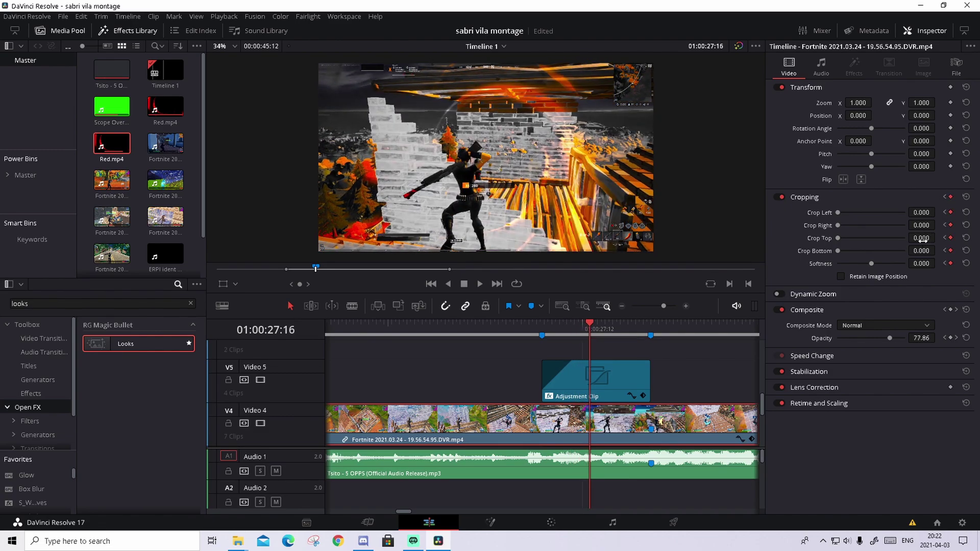
click(921, 237)
text(90)
key(Return)
click(921, 251)
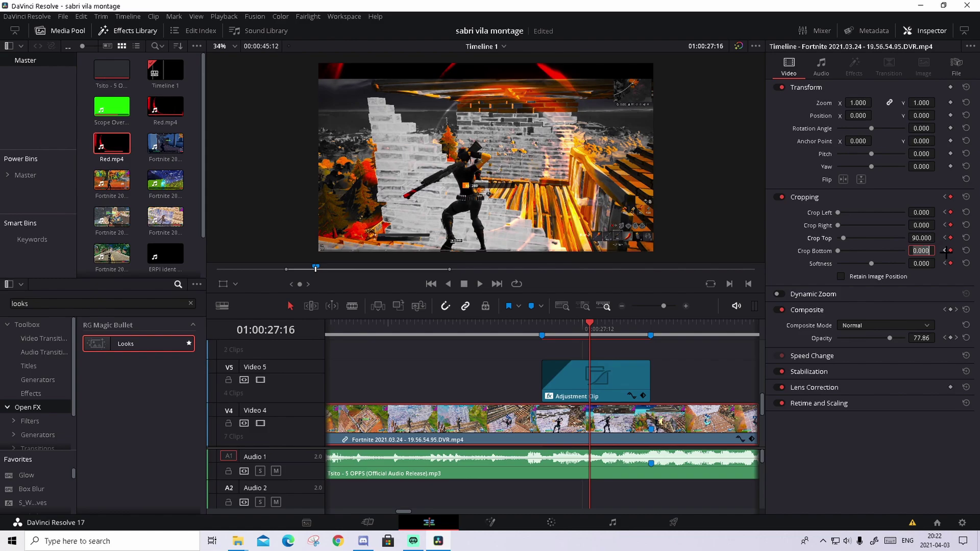
text(90)
key(Return)
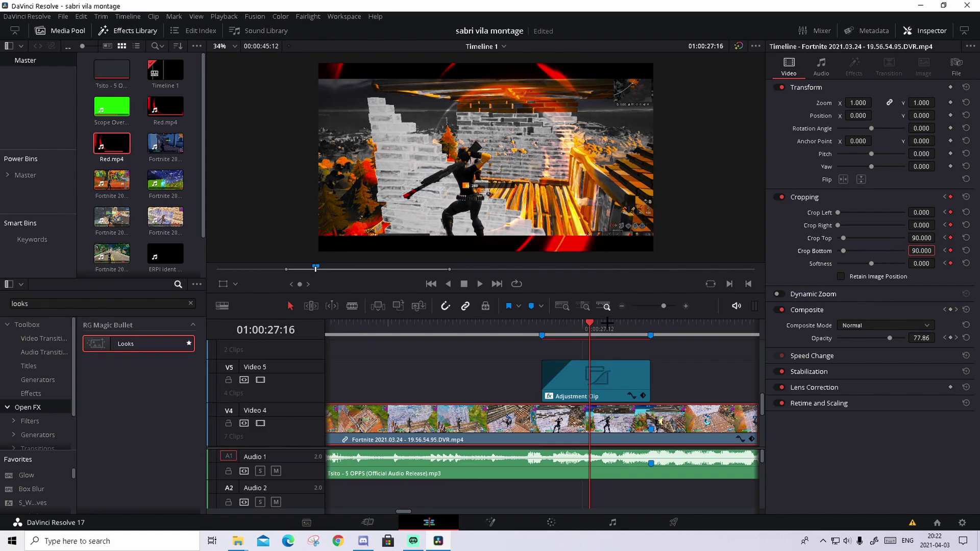
click(581, 328)
drag(580, 327, 681, 329)
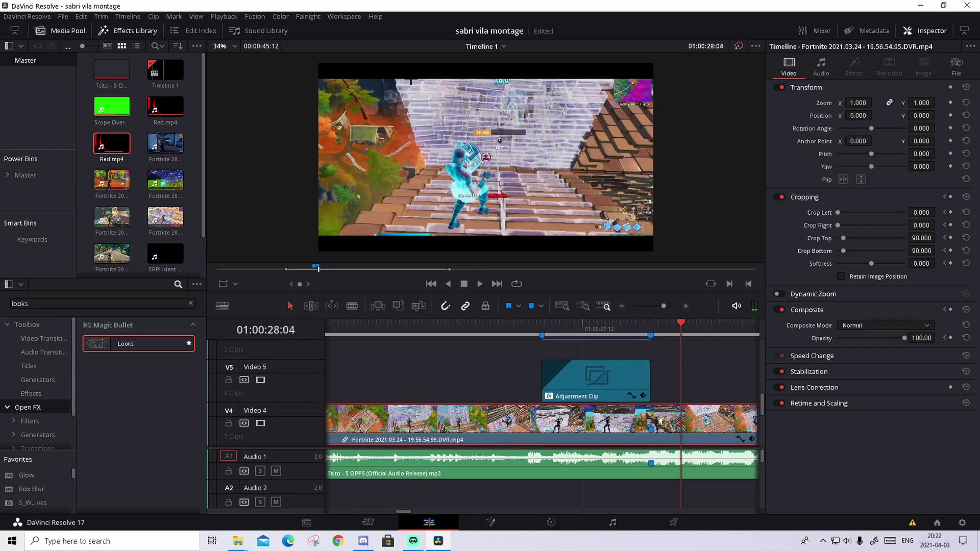
Add a Cropping keyframe at 01:00:27:47, set Crop Top and Crop Bottom to 0 at 01:00:27:48, and scrub back to check
drag(660, 327, 651, 327)
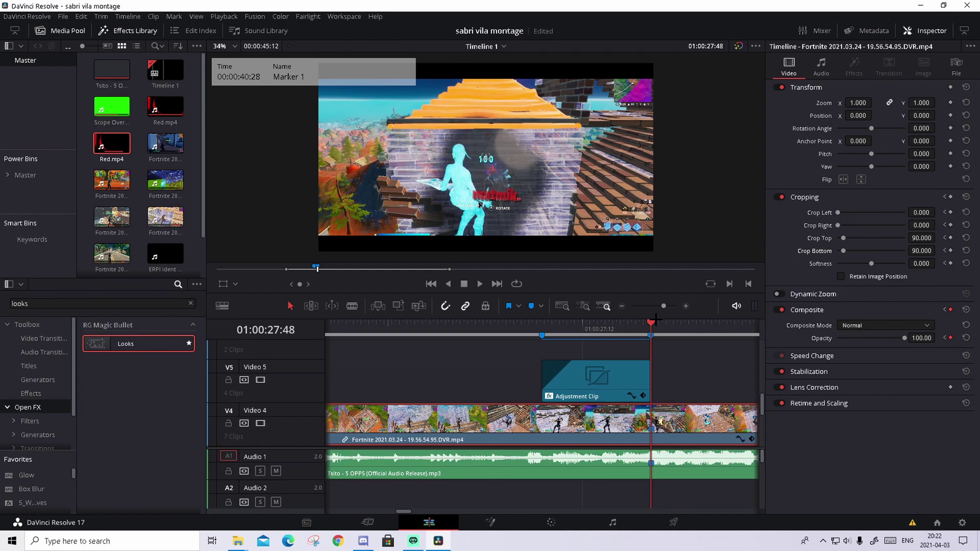
key(Left)
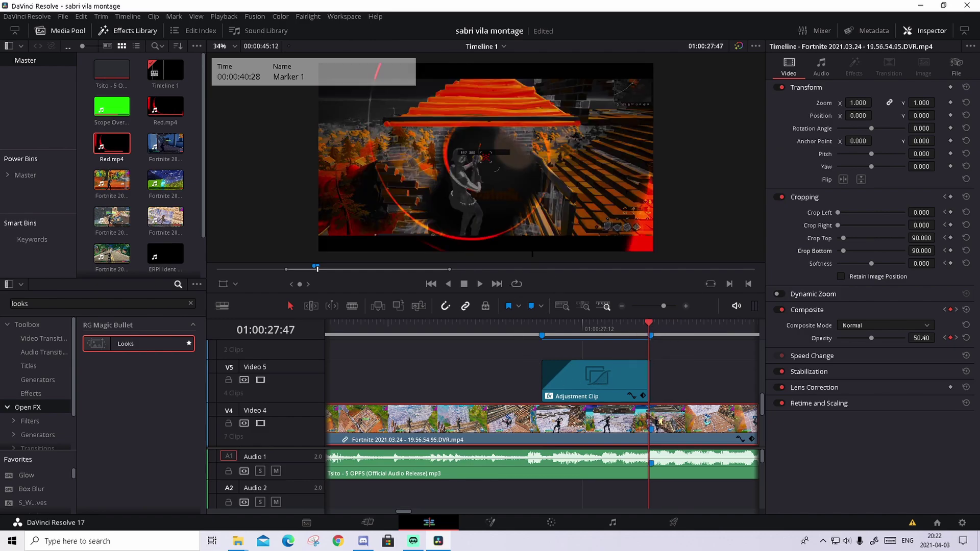
click(950, 197)
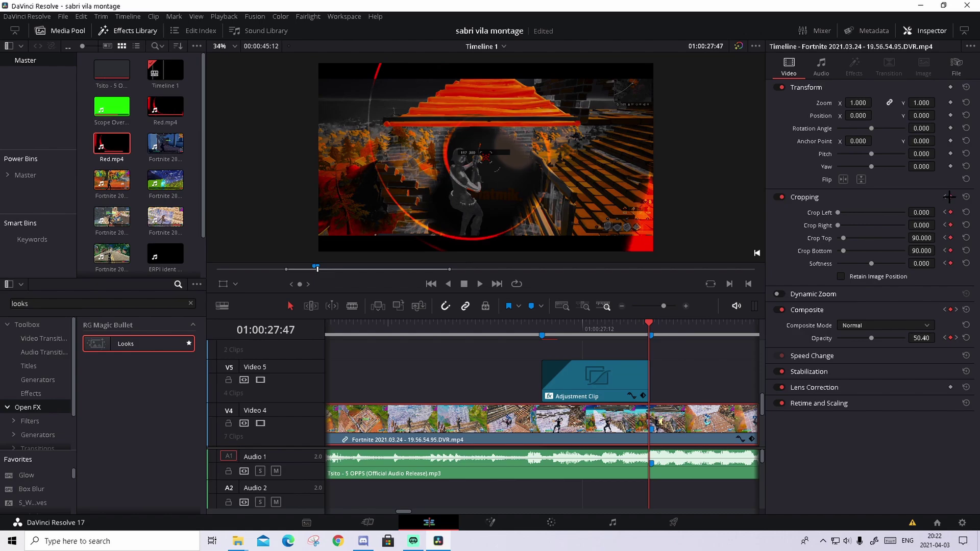
key(Right)
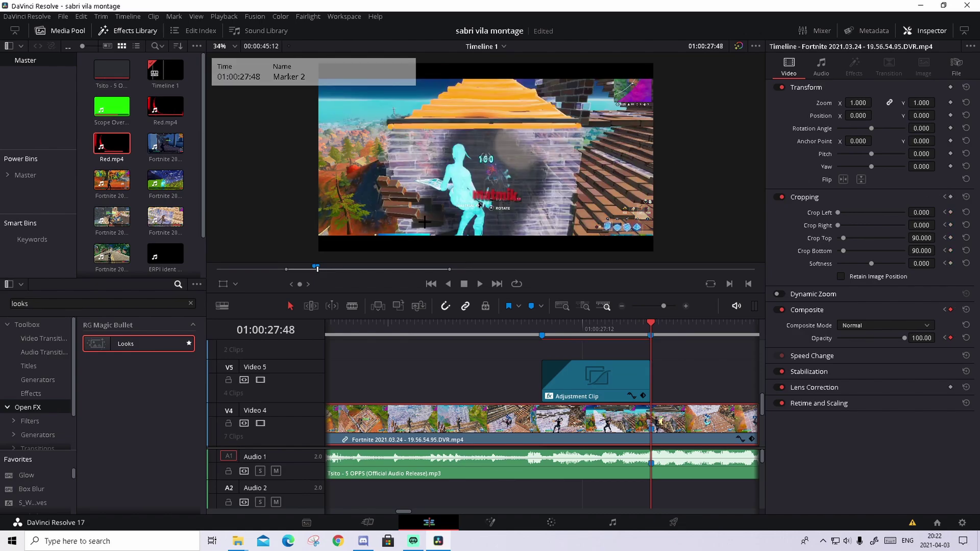
click(952, 196)
drag(921, 239, 758, 227)
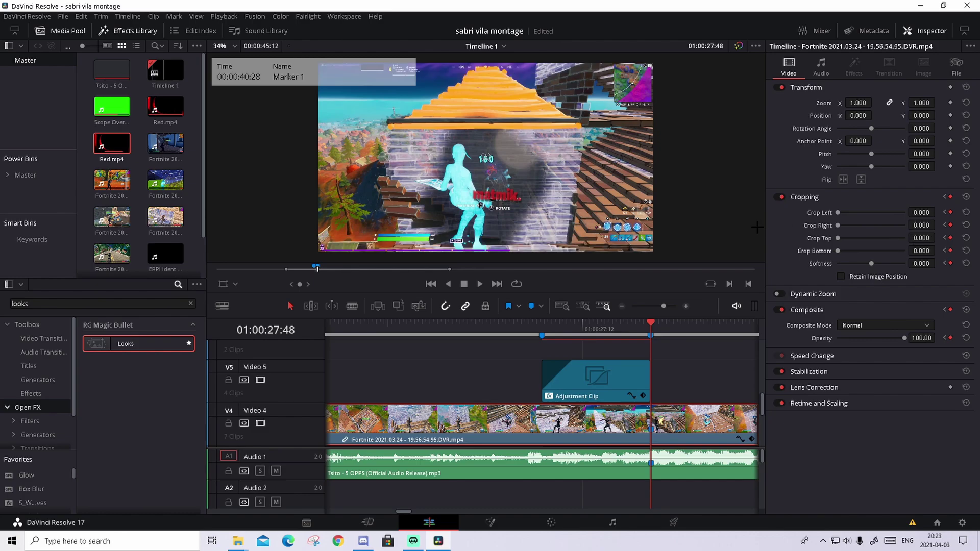
drag(634, 325, 595, 322)
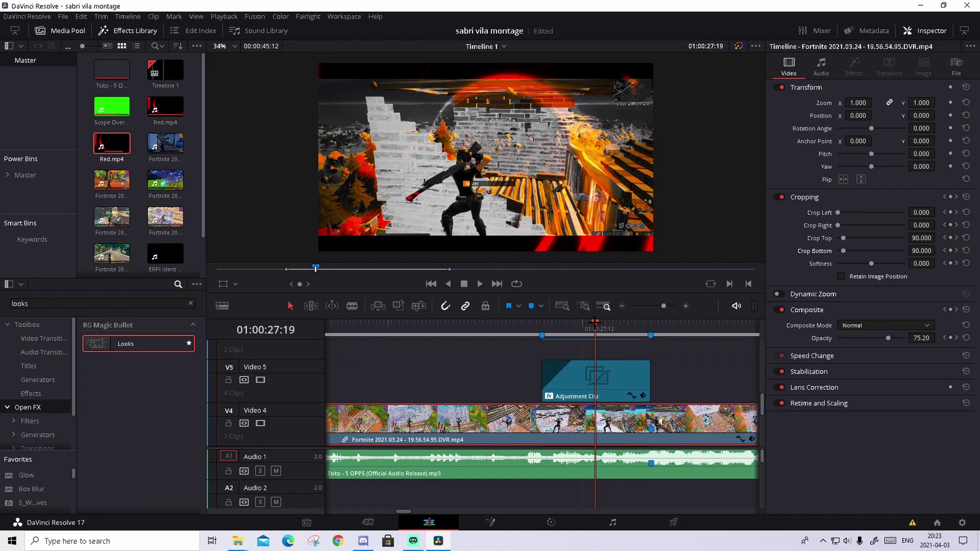